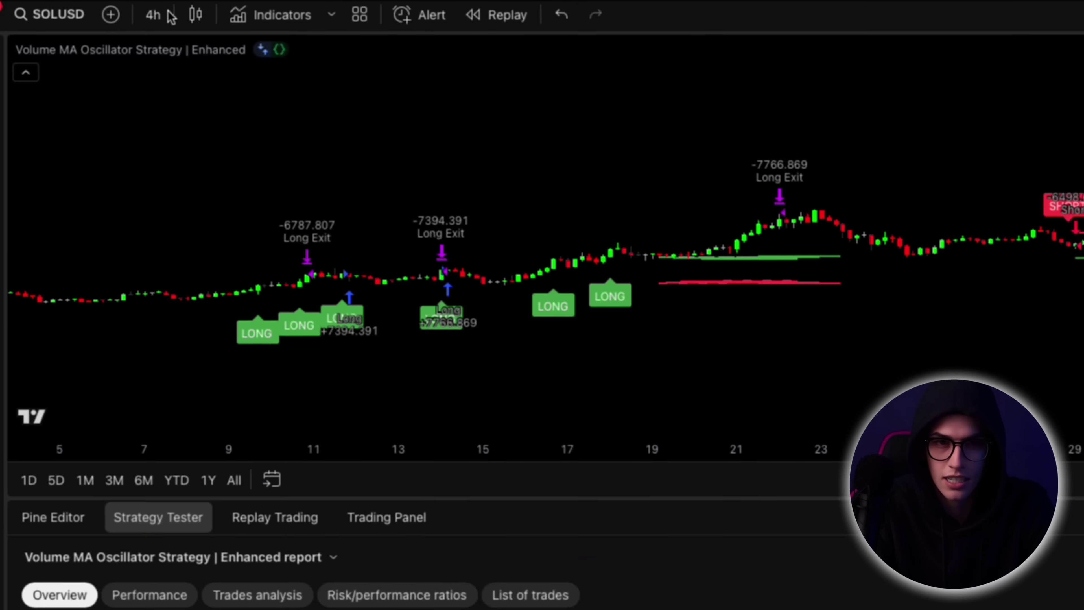
- Keep the chart on the 4-hour interval and bring up the strategy's settings
click(170, 16)
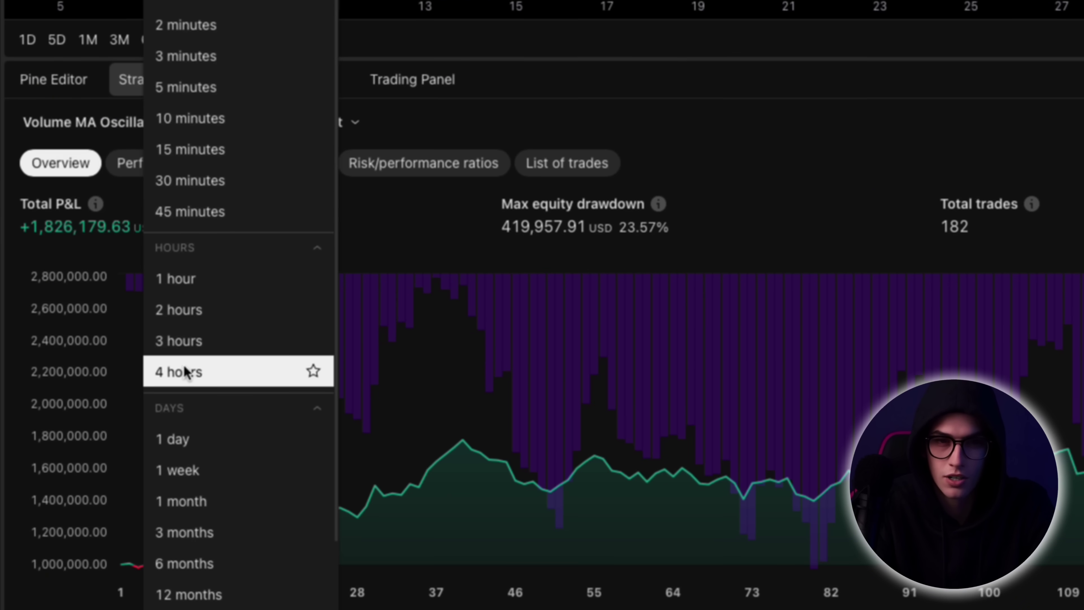
click(188, 371)
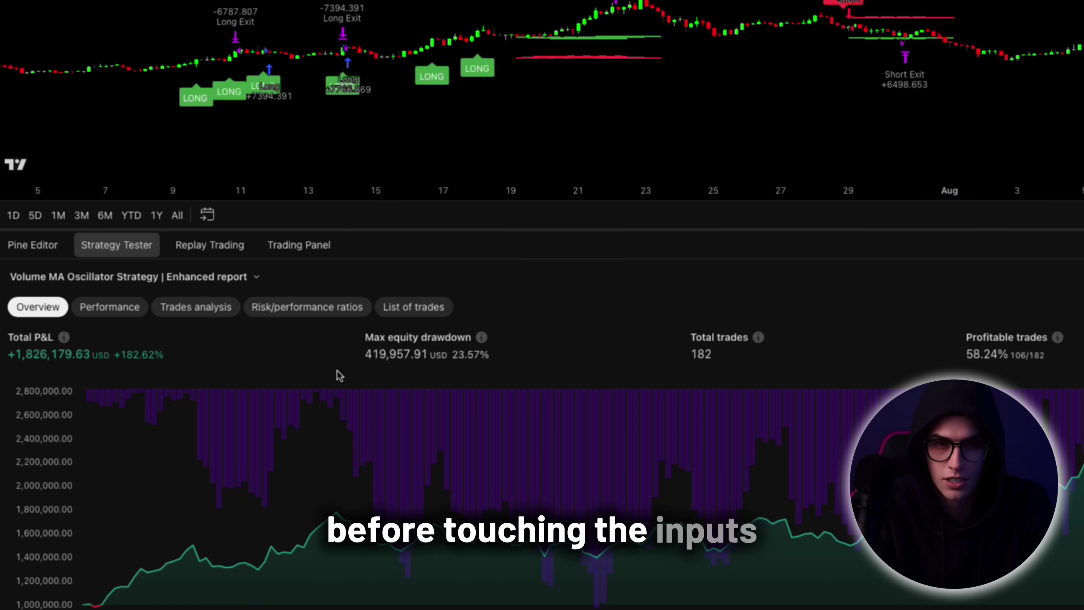
click(251, 277)
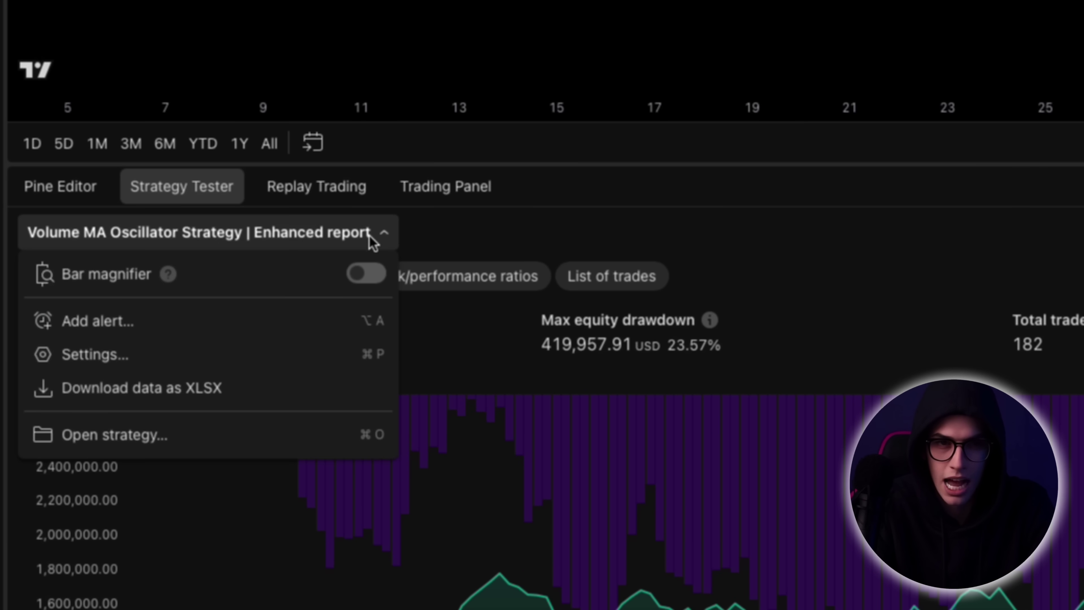
click(148, 349)
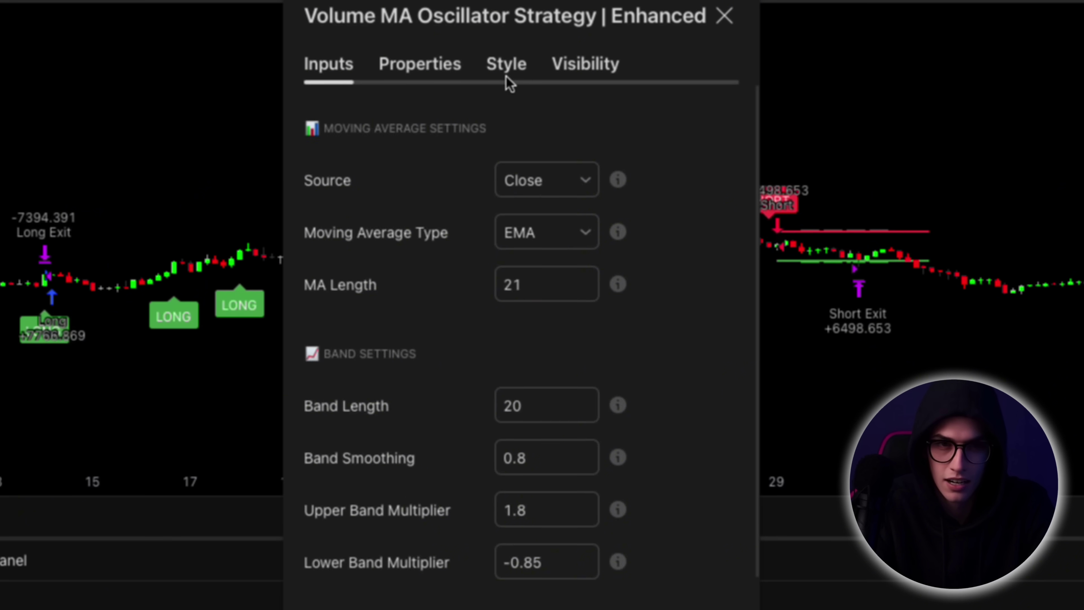
- Hide the oscillator, Upper/Lower Band, Zero Line, Long/Short Signal plots and the strategy's lines
click(508, 81)
click(314, 121)
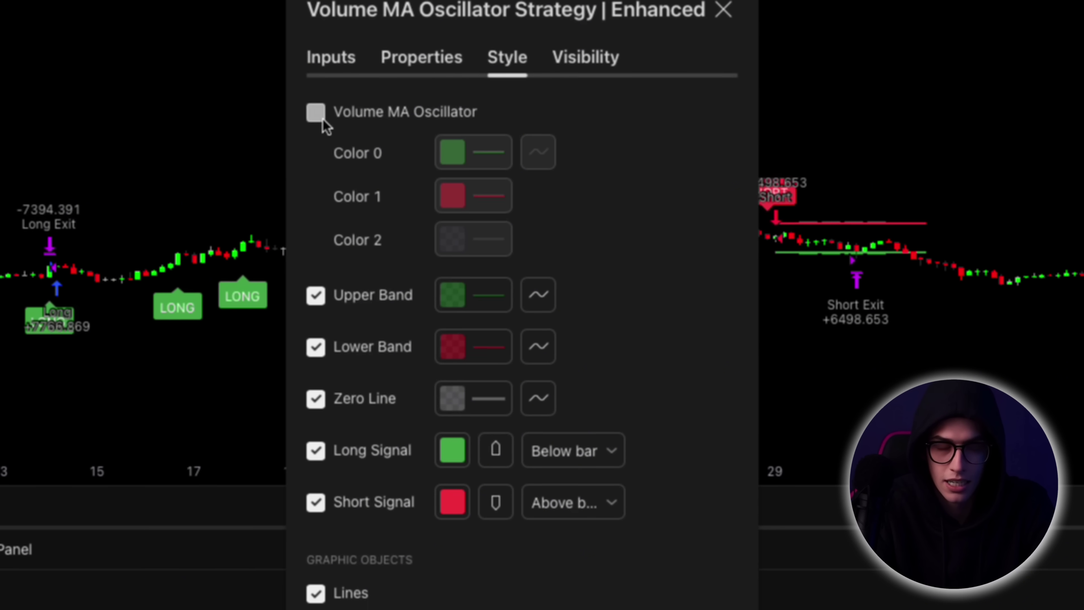
click(313, 304)
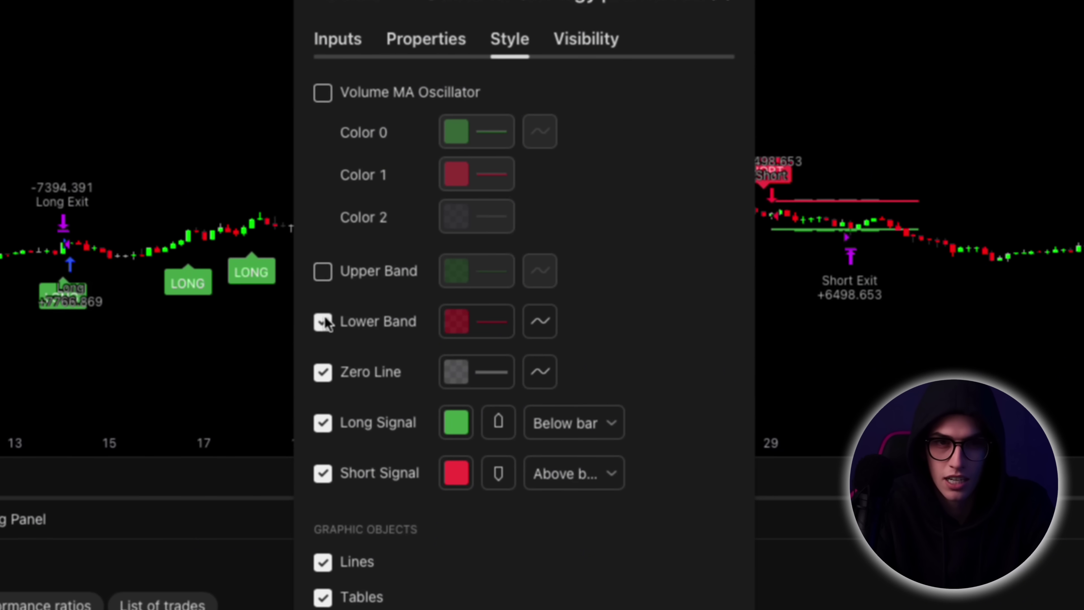
click(322, 321)
click(323, 372)
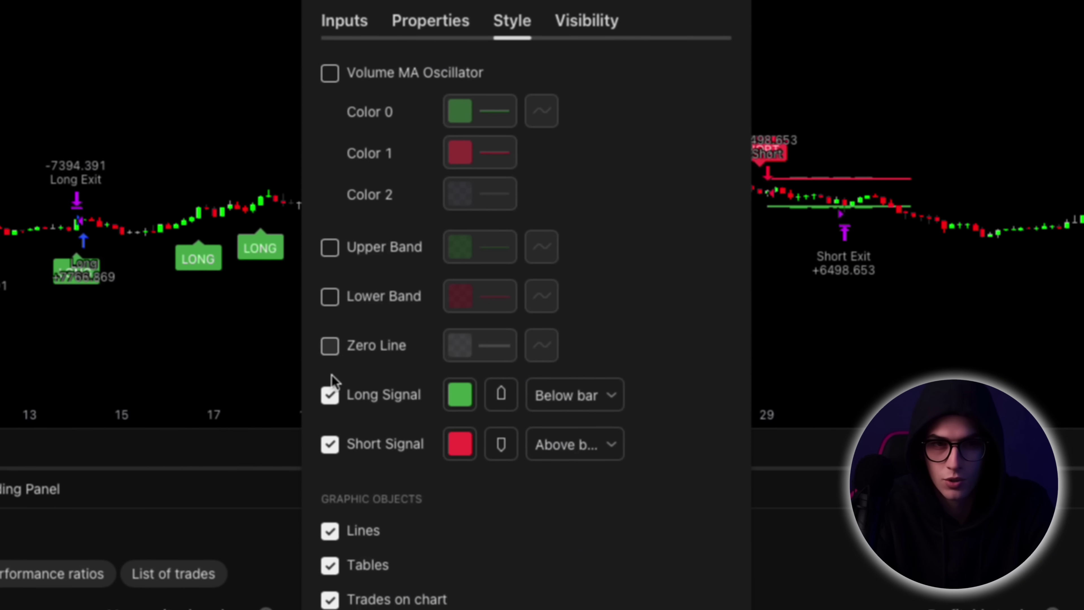
click(323, 422)
click(323, 472)
click(336, 499)
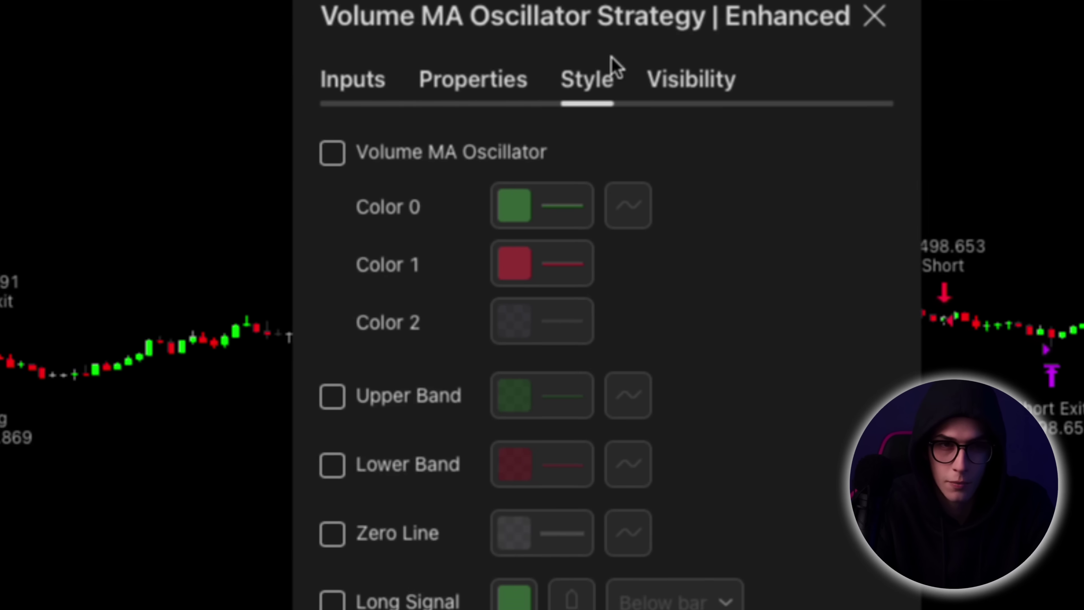
- Set the strategy's Initial capital to 1000 in Properties
click(444, 2)
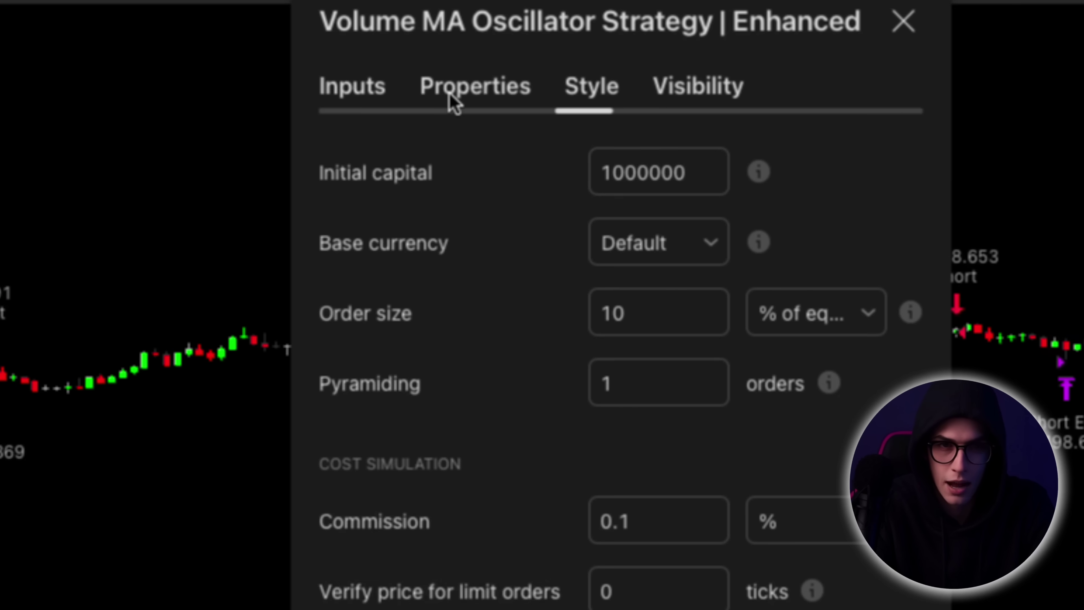
double_click(673, 180)
text(1000)
click(815, 208)
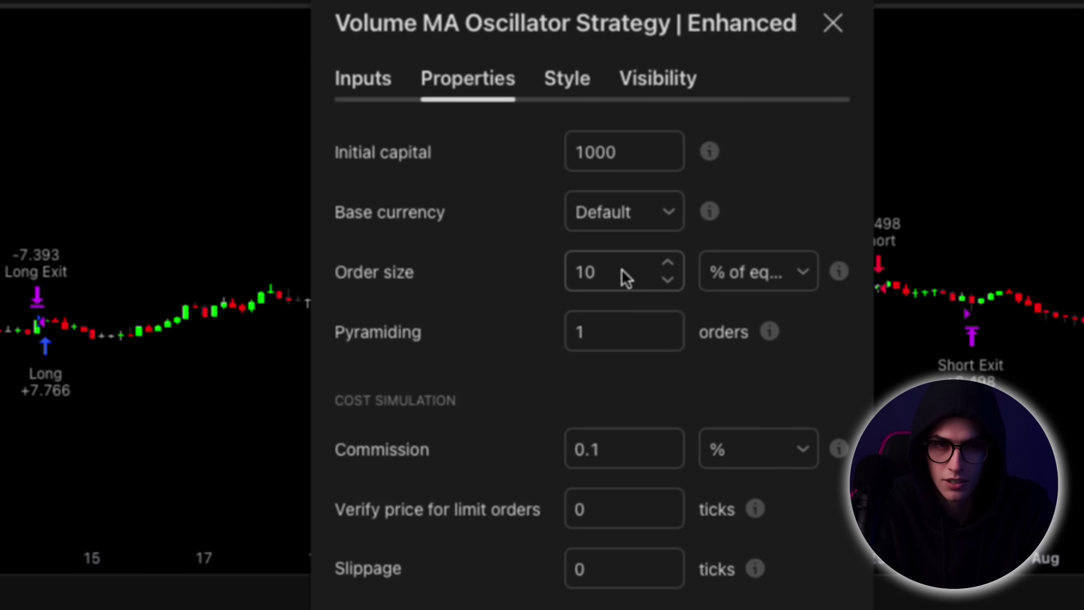
- Change the Moving Average Type input from EMA to TEMA
click(363, 82)
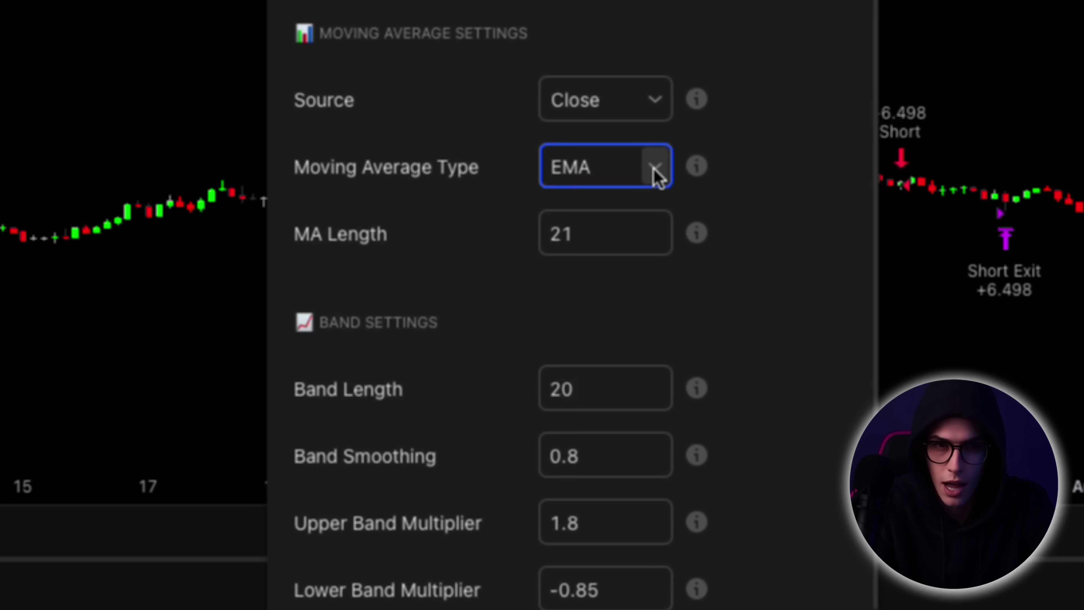
click(657, 175)
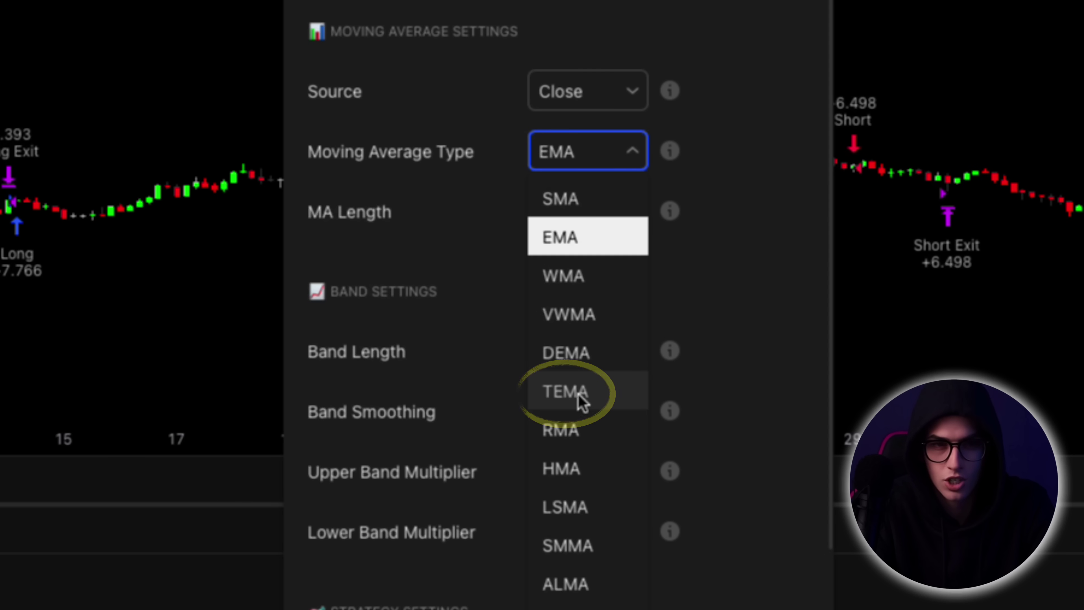
click(573, 395)
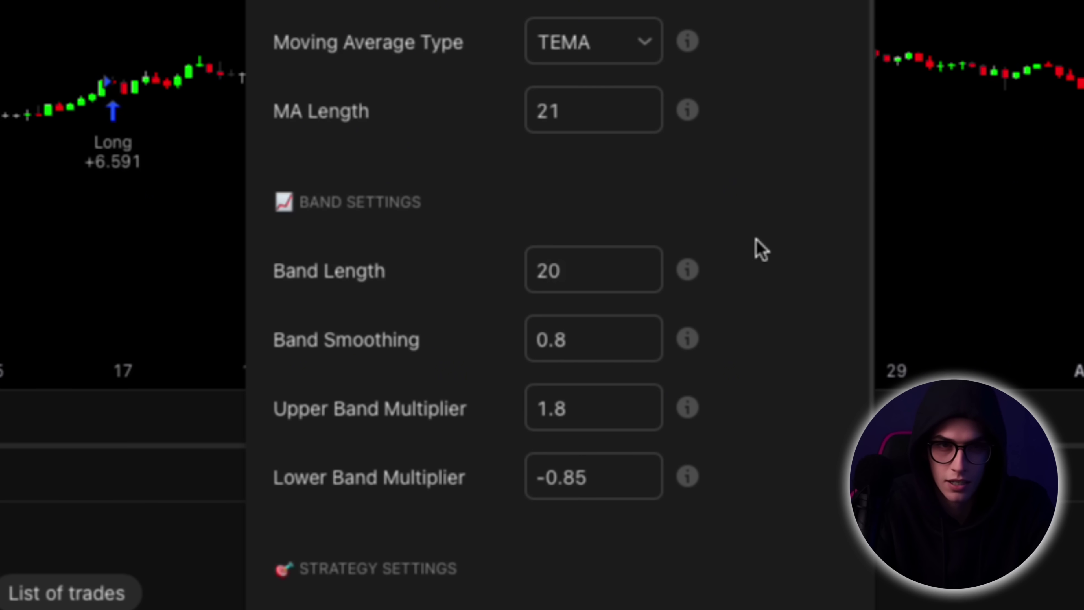
- Set Band Length 12, Band Smoothing 0.9, Upper Multiplier 1.9 and Lower Multiplier -0.9
click(576, 273)
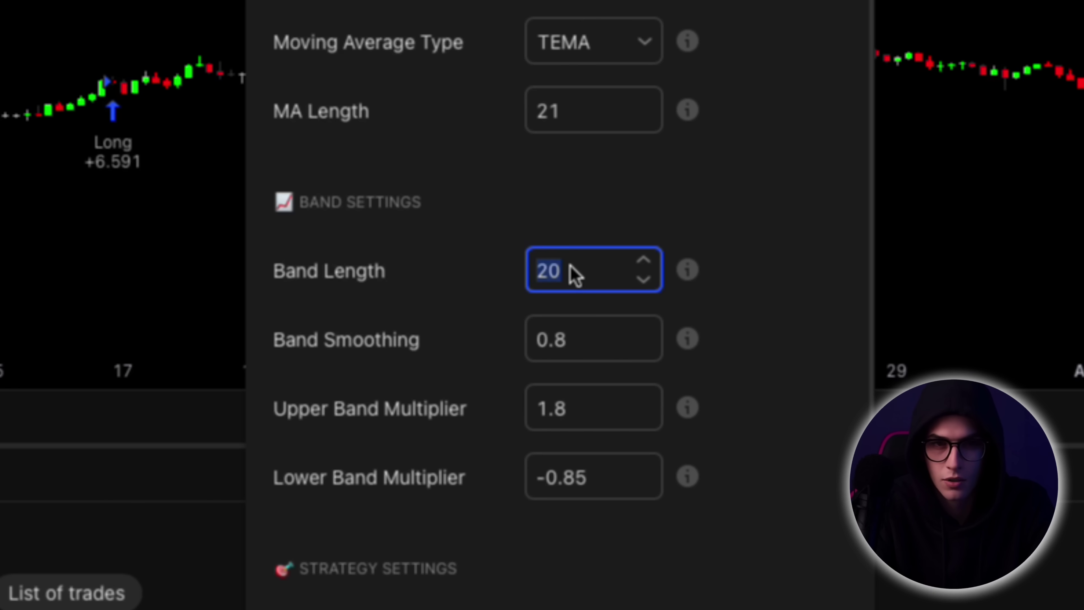
click(781, 327)
click(593, 346)
text(0)
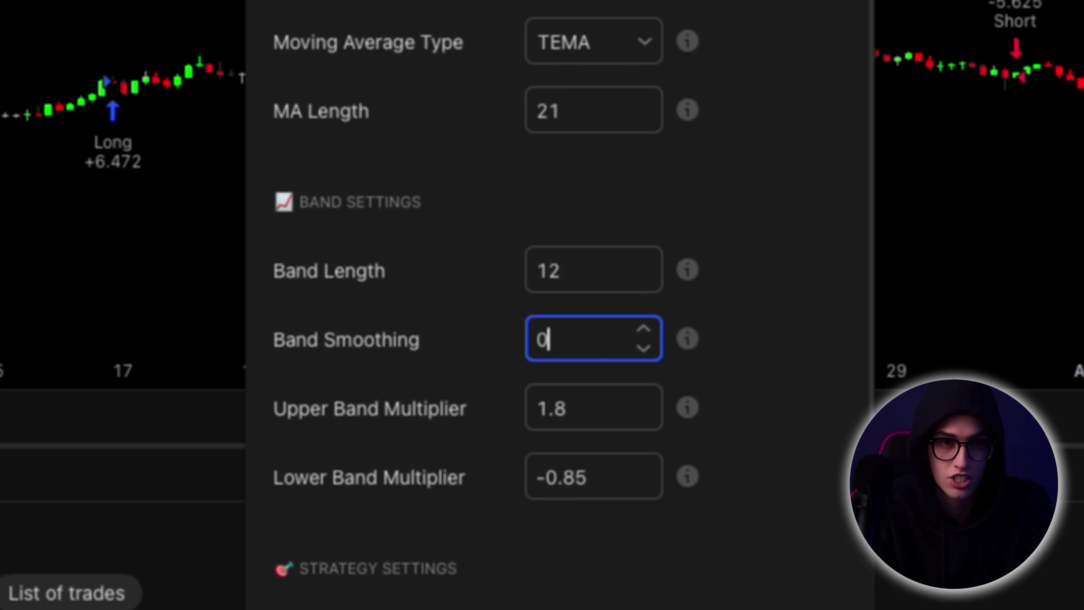
click(605, 411)
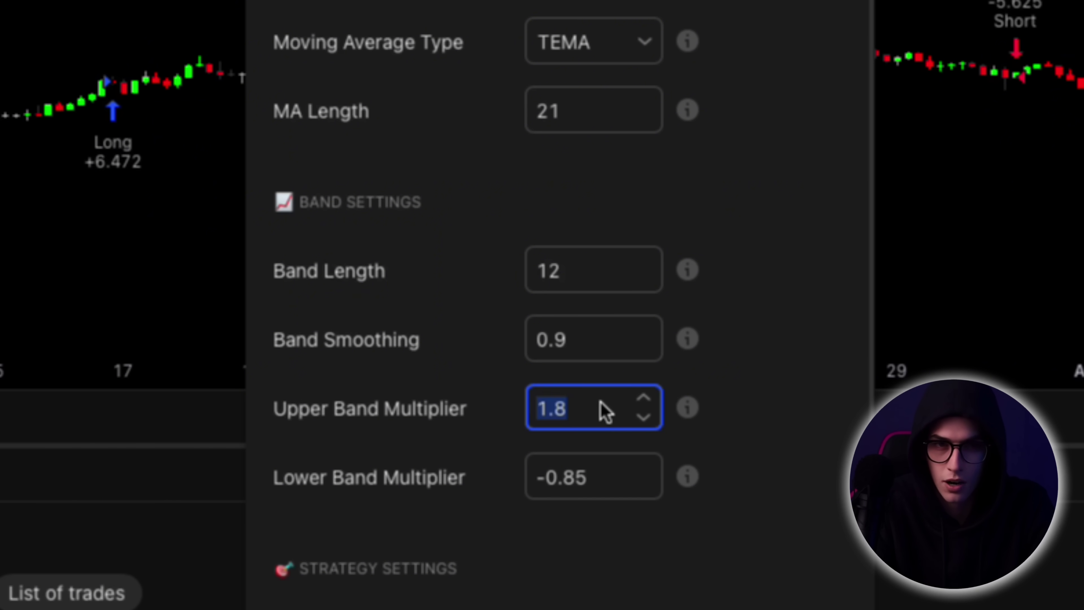
text(1)
click(603, 474)
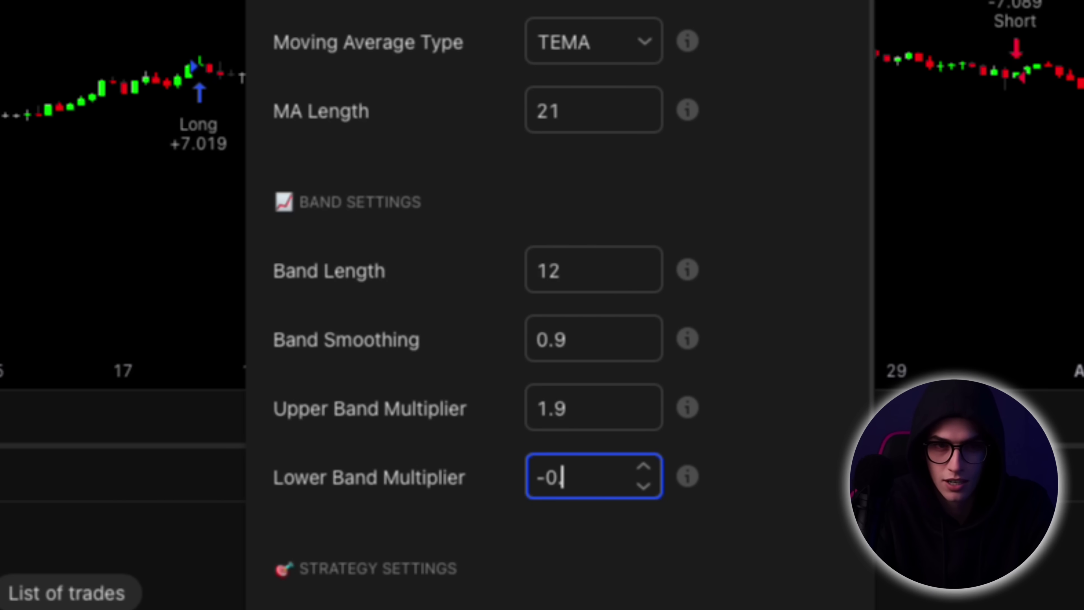
click(670, 252)
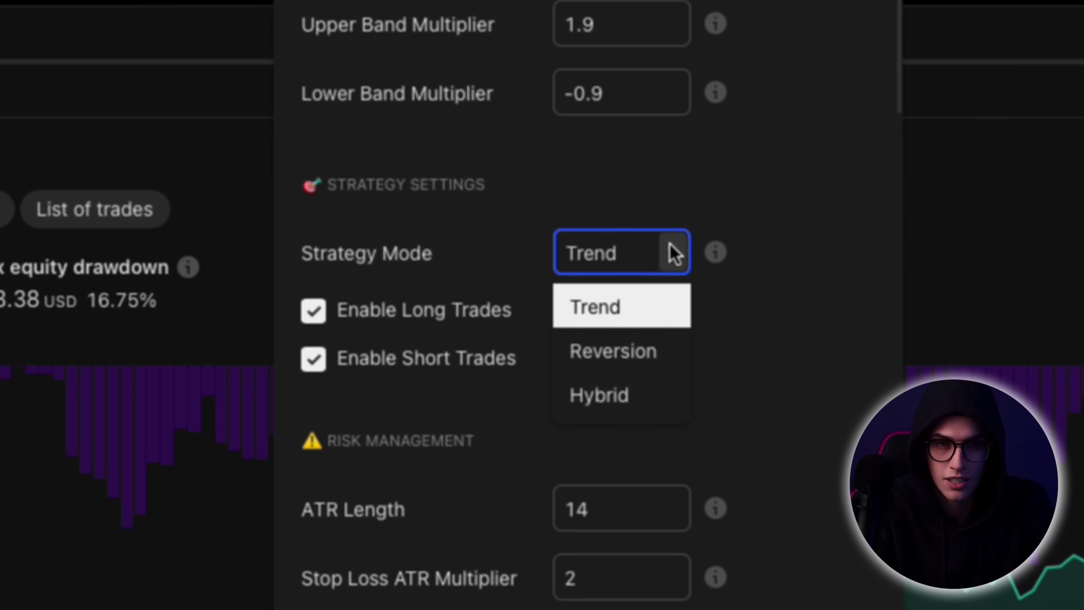
- Set Strategy Mode to Hybrid and scroll down to the Risk Management inputs
click(610, 406)
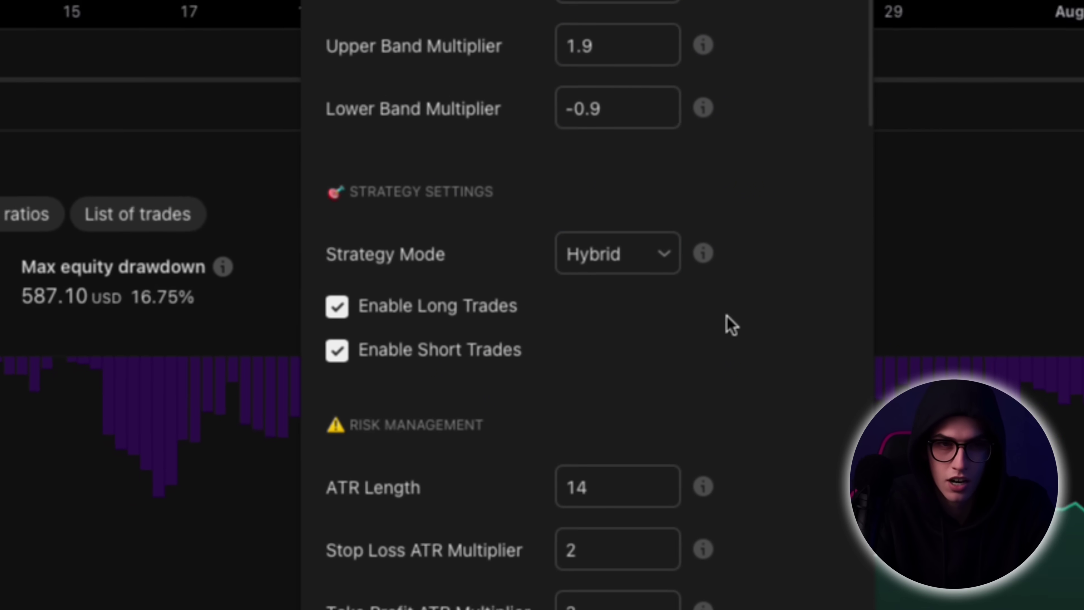
scroll(702, 314, down, 5)
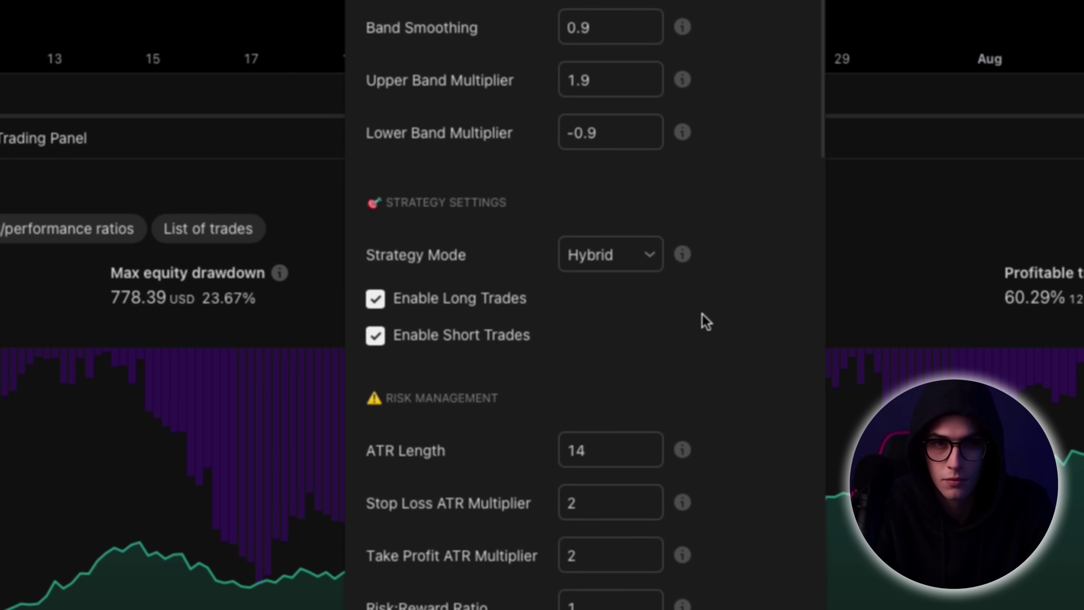
scroll(702, 313, down, 3)
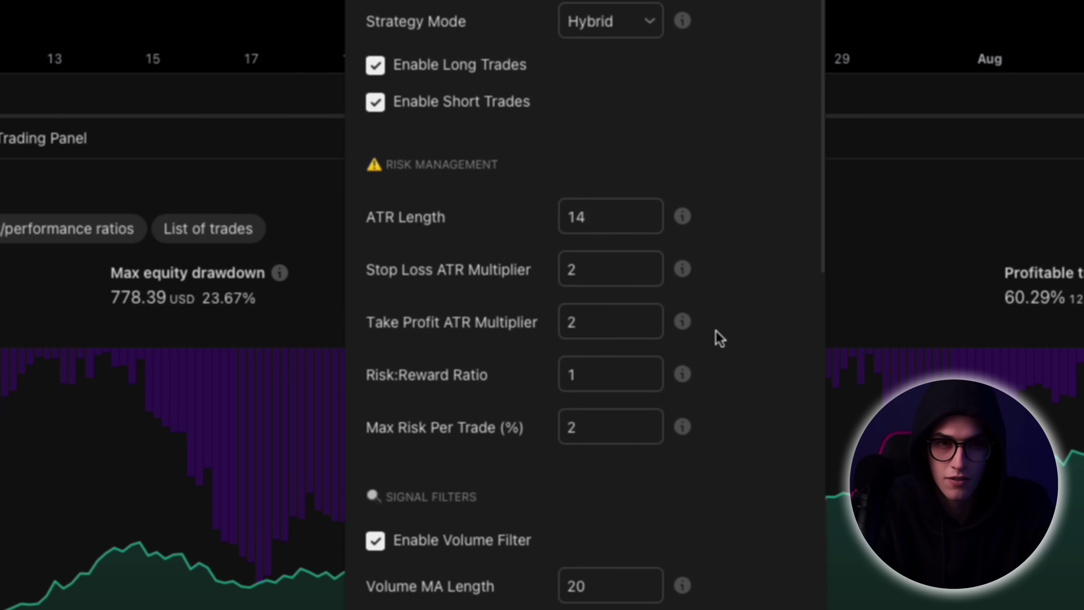
scroll(720, 347, down, 1)
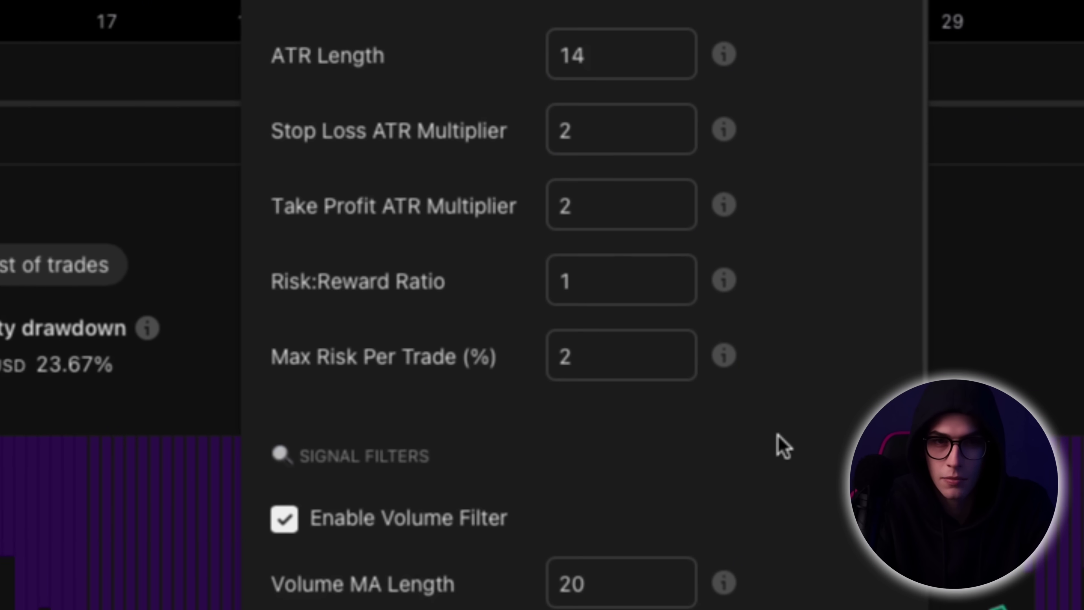
click(588, 217)
key(BackSpace)
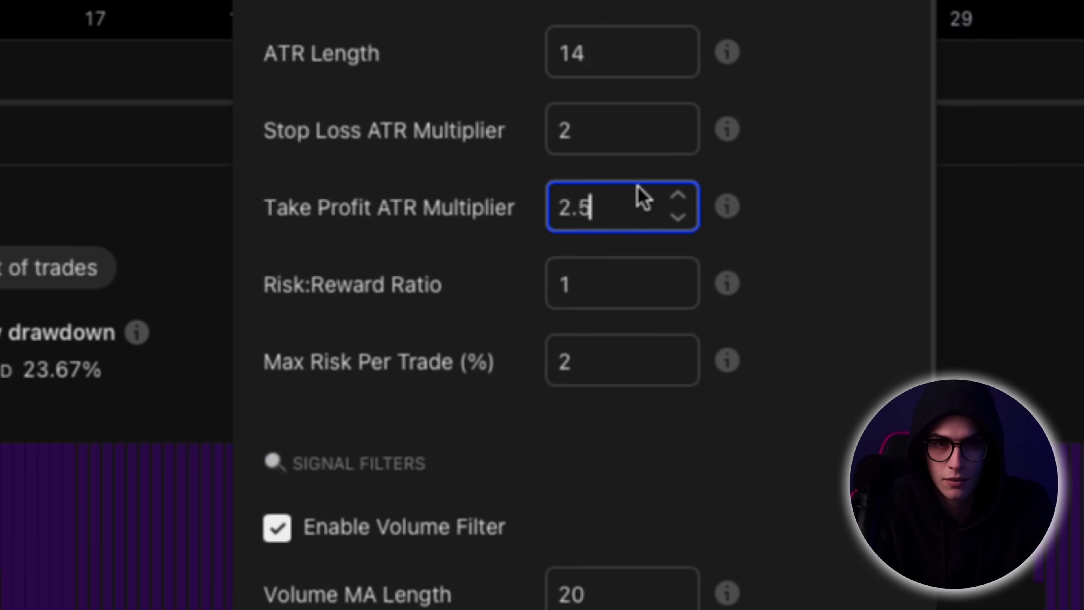
click(797, 177)
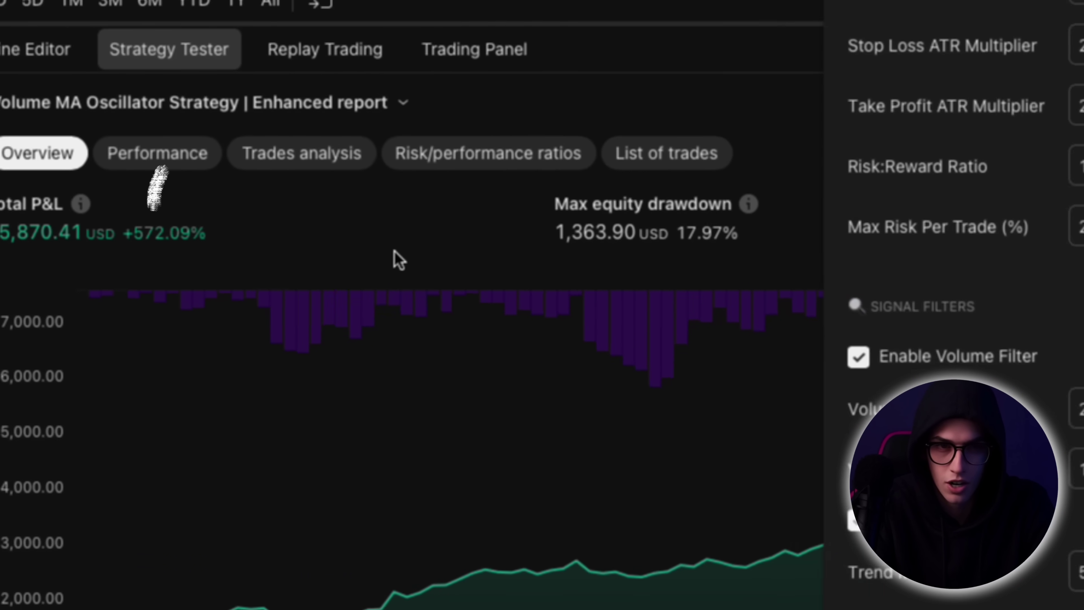
click(0, 334)
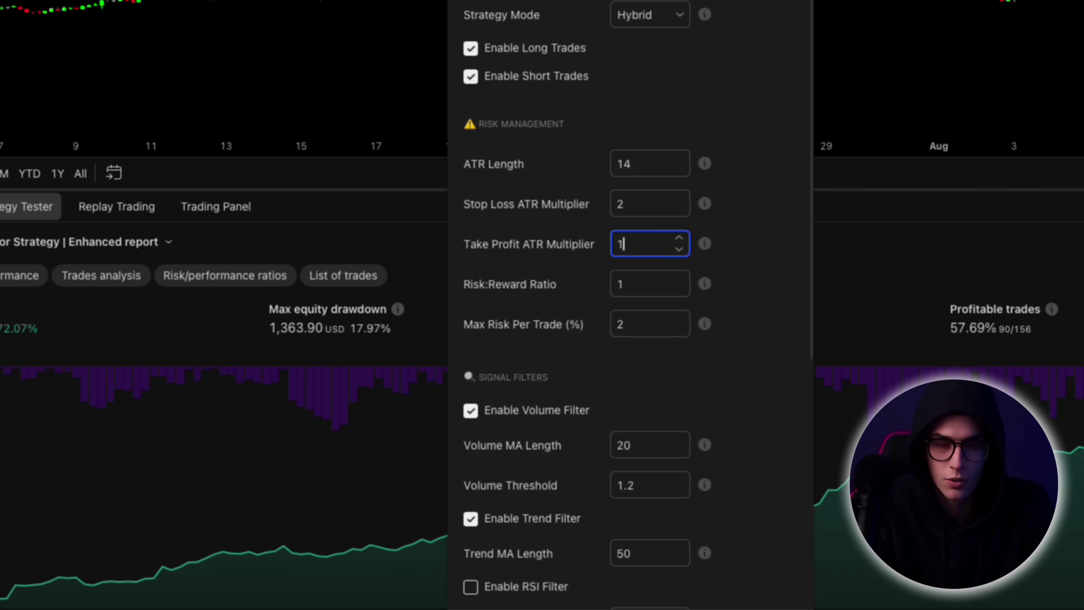
click(764, 240)
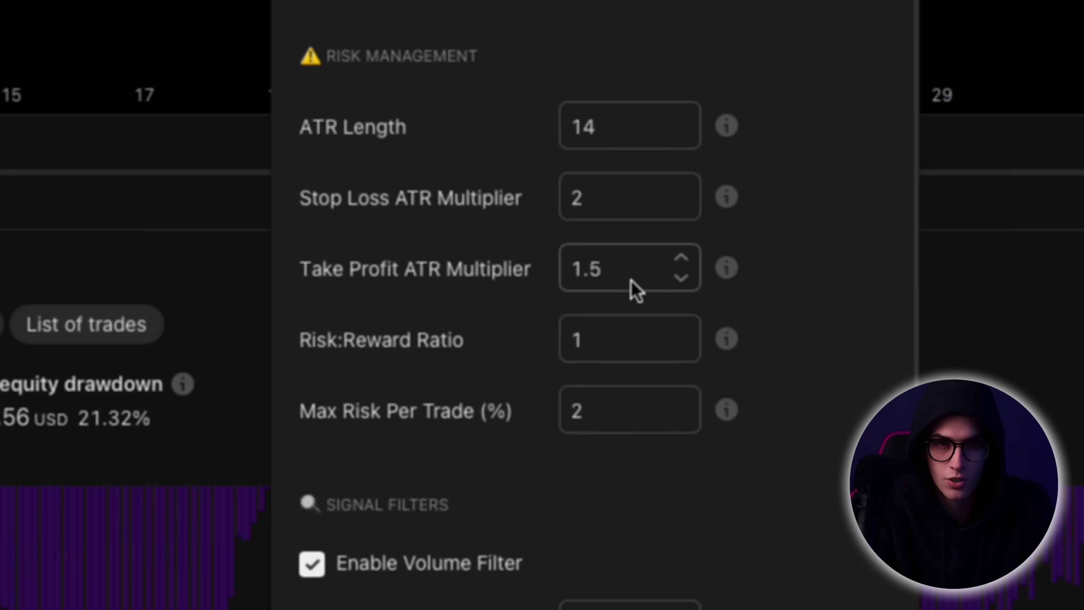
double_click(226, 158)
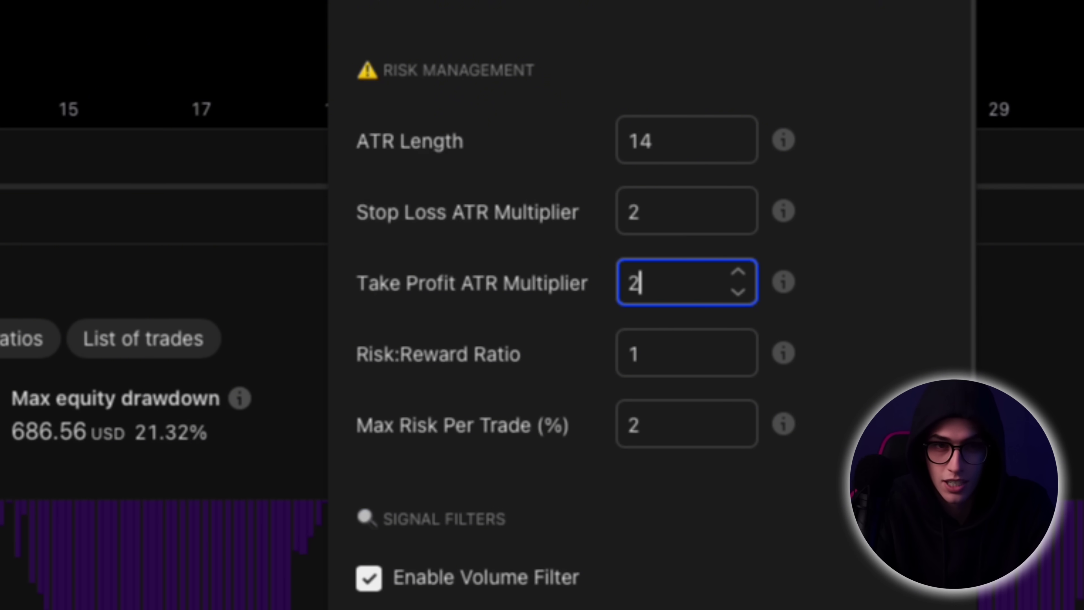
click(835, 279)
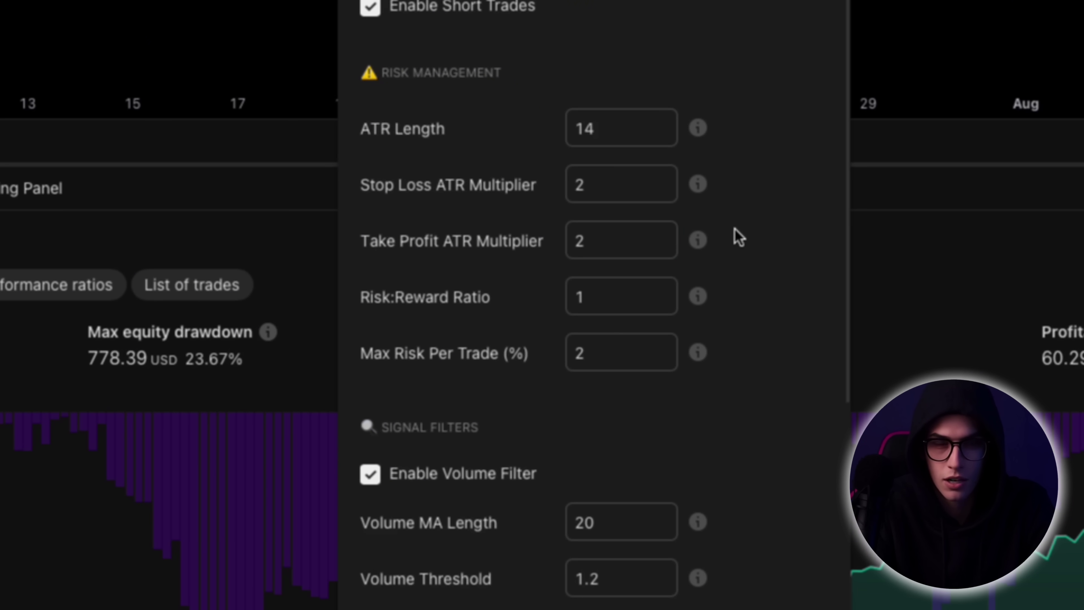
scroll(742, 263, down, 5)
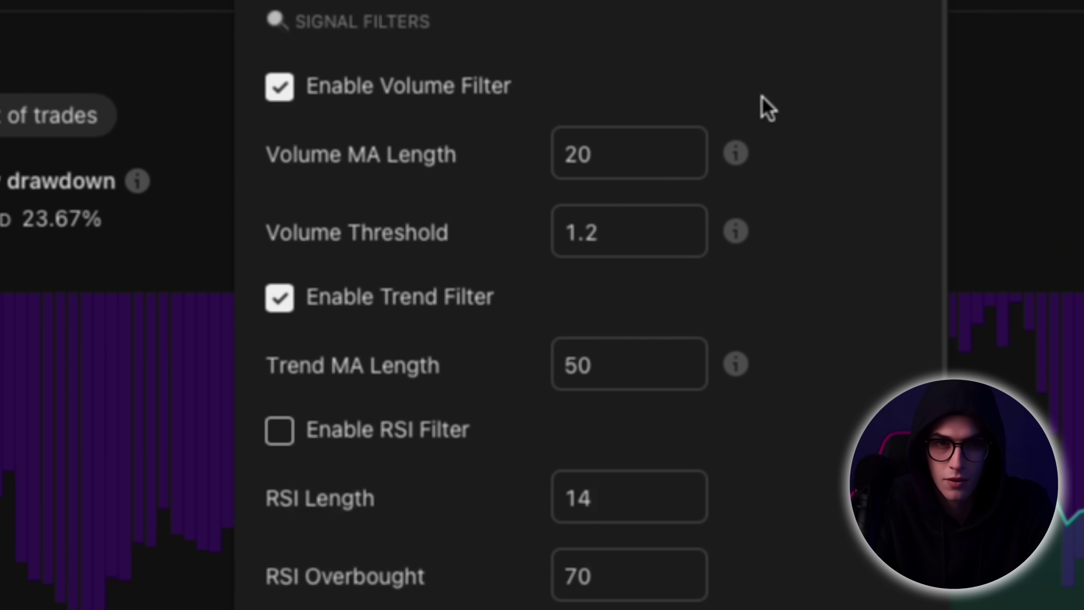
double_click(585, 368)
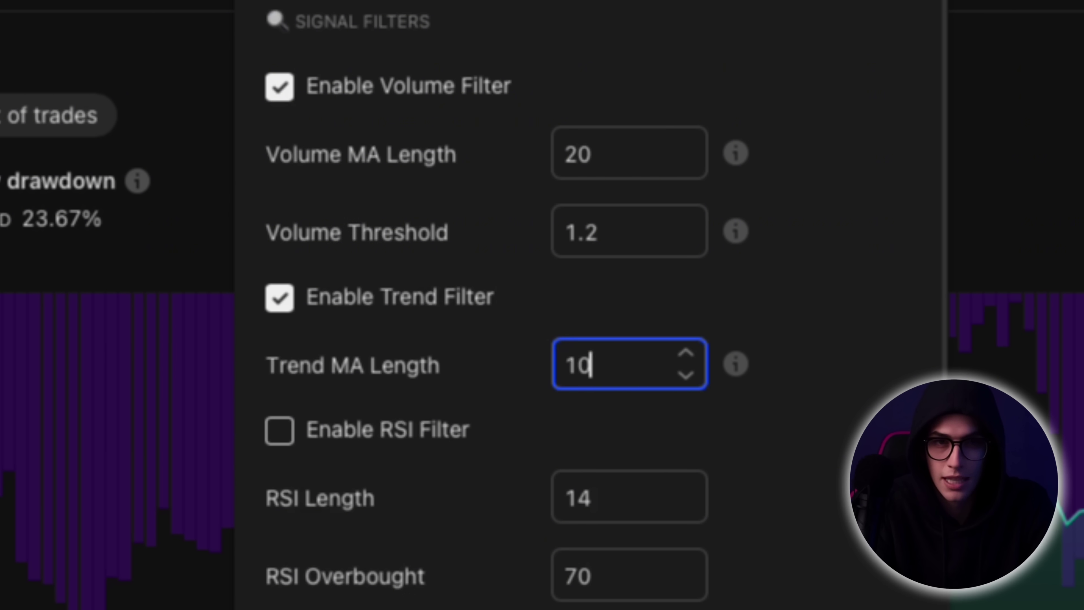
- Commit 100 as the Trend MA Length and close the strategy settings dialog
text(100)
click(763, 281)
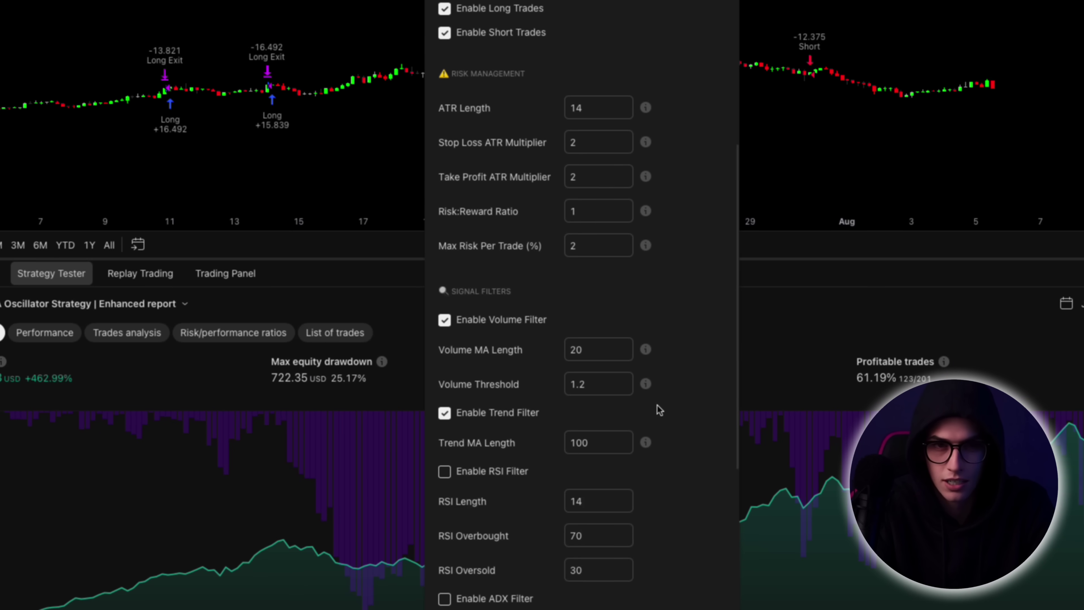
scroll(659, 410, down, 5)
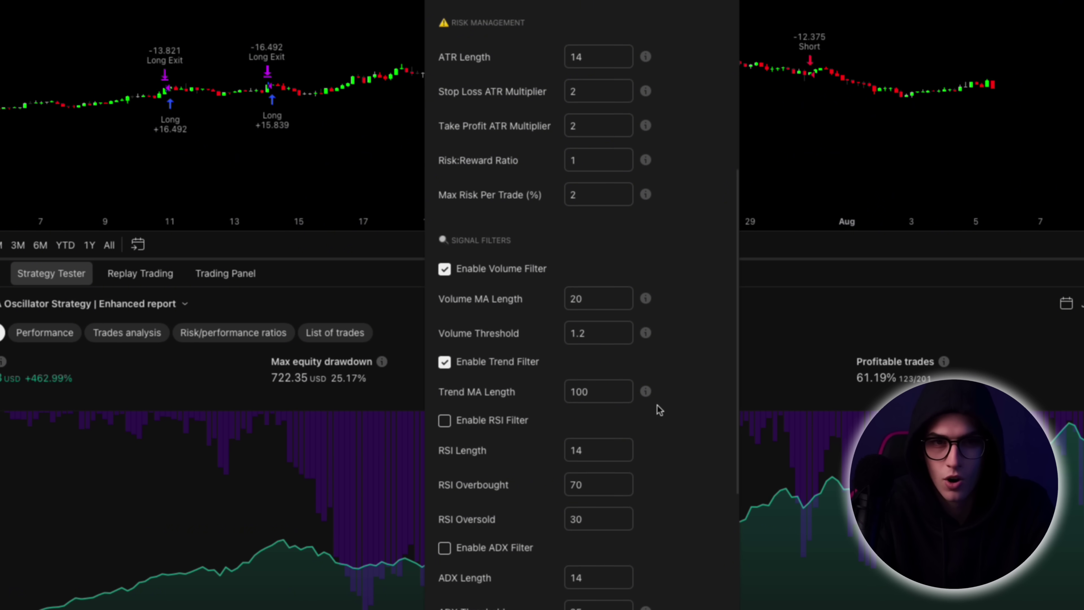
scroll(659, 410, down, 5)
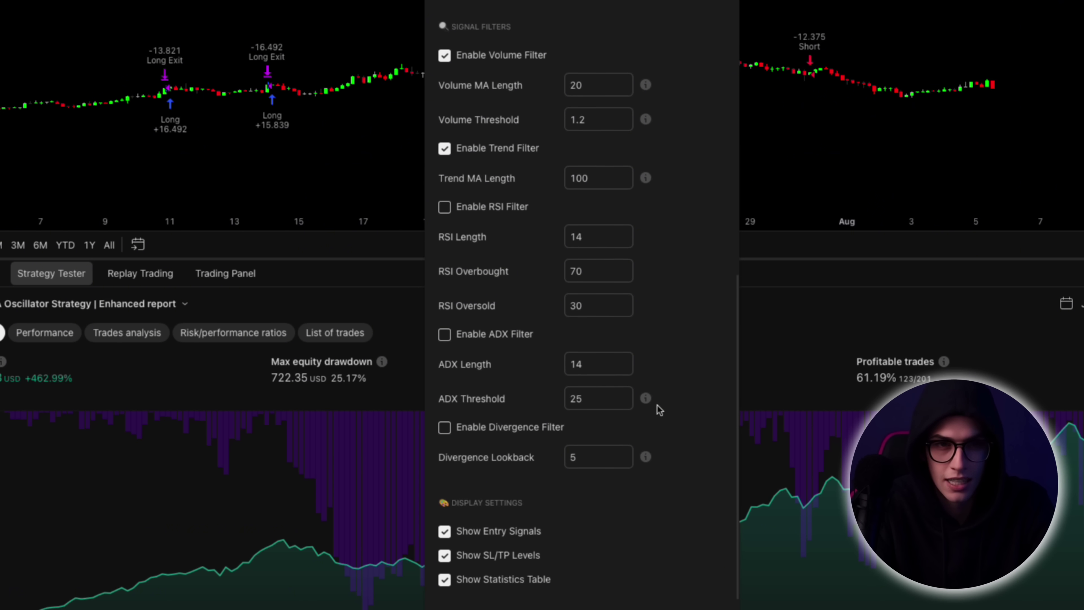
key(Escape)
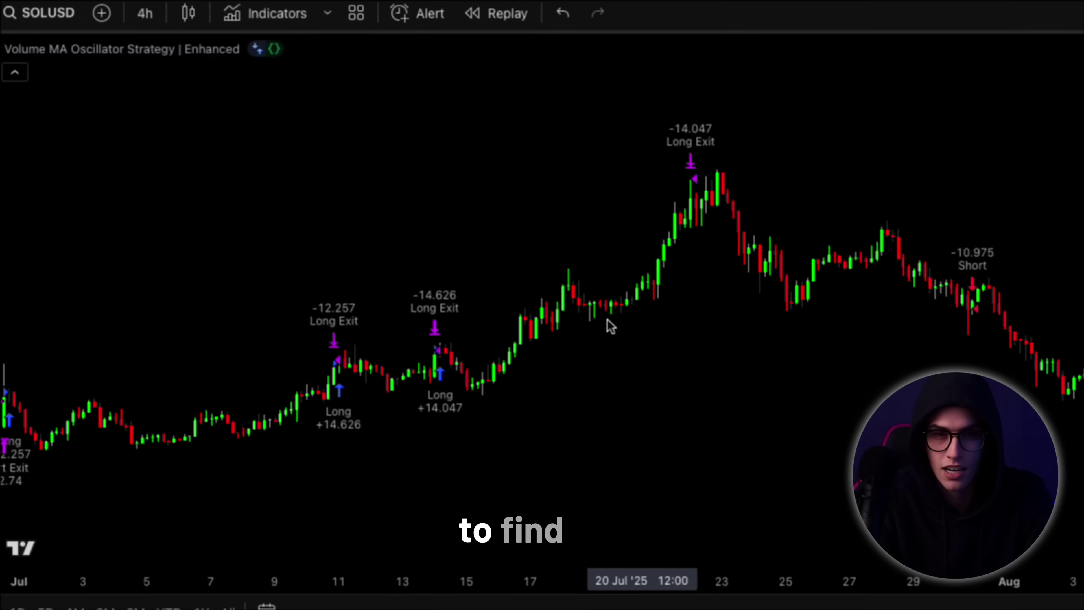
- Change the SOLUSD chart timeframe from 4h to 1 hour
click(191, 22)
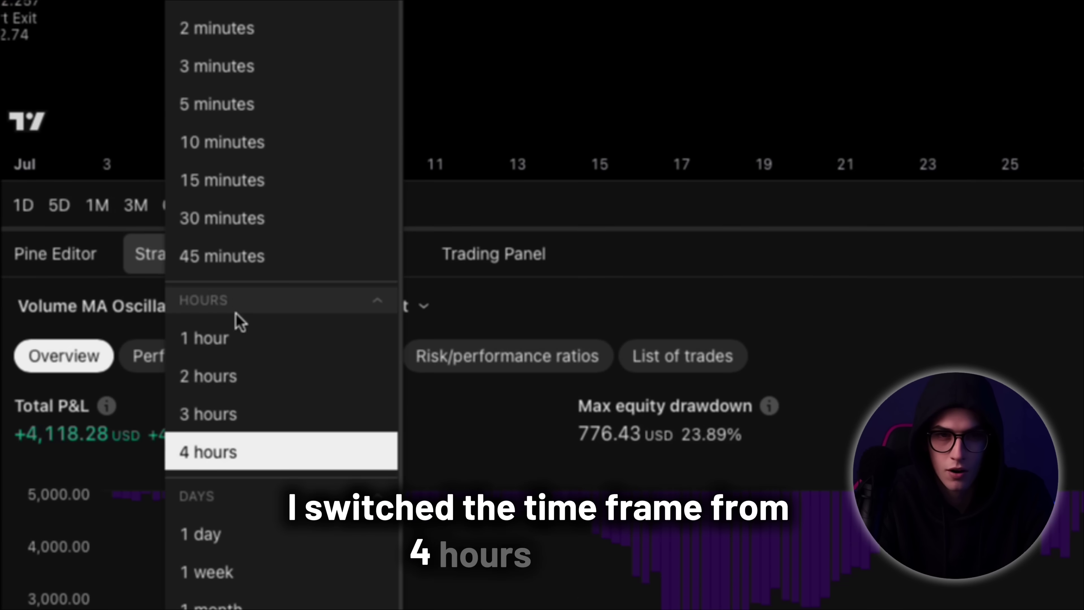
click(226, 336)
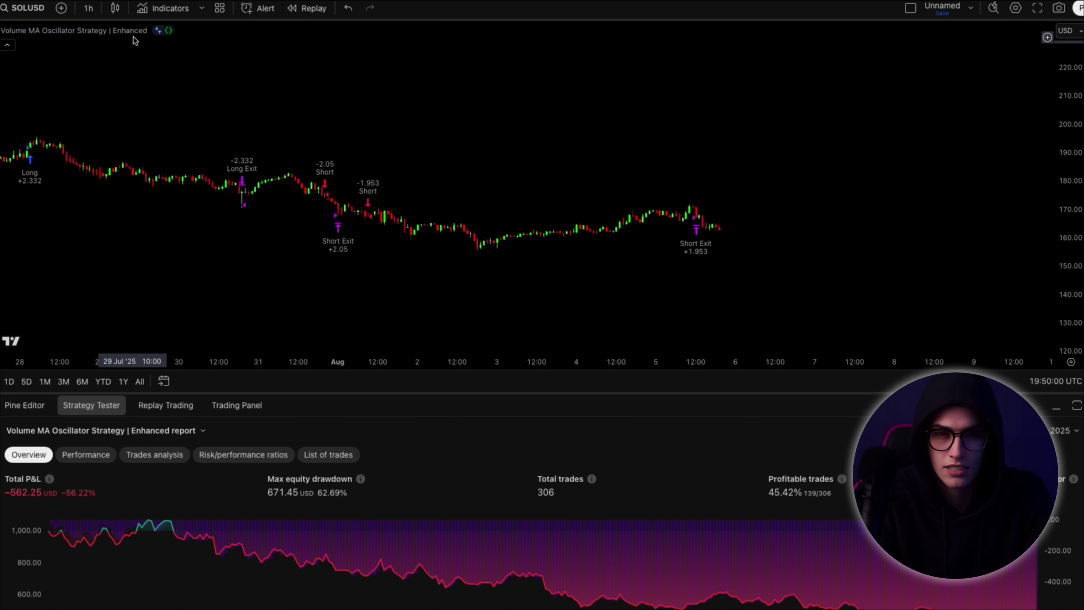
mouse_move(133, 36)
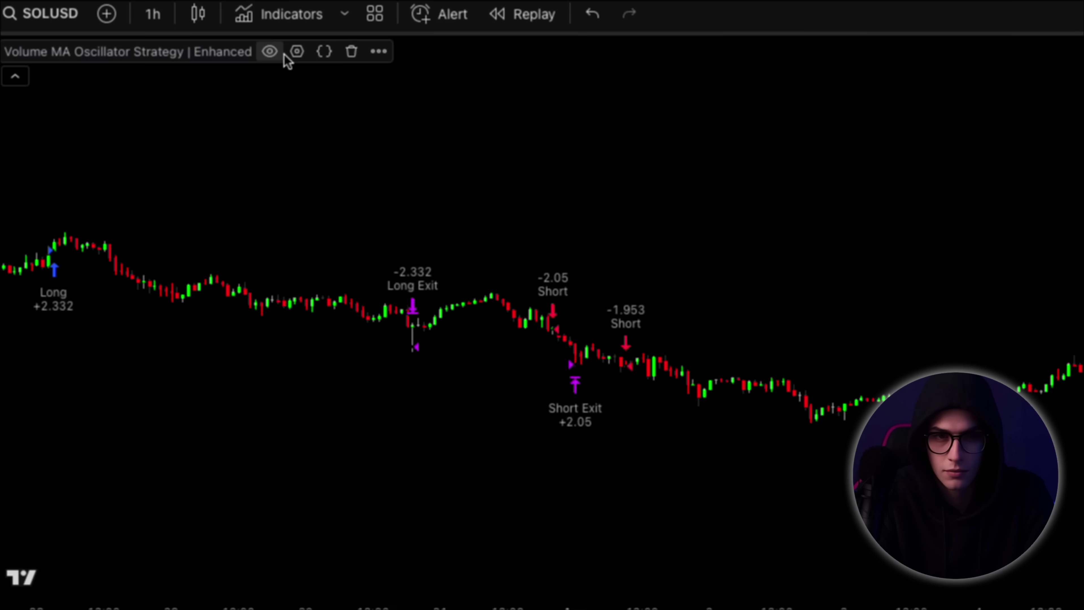
- In the strategy inputs, set Band Length to 15 and Band Smoothing to 1
click(173, 30)
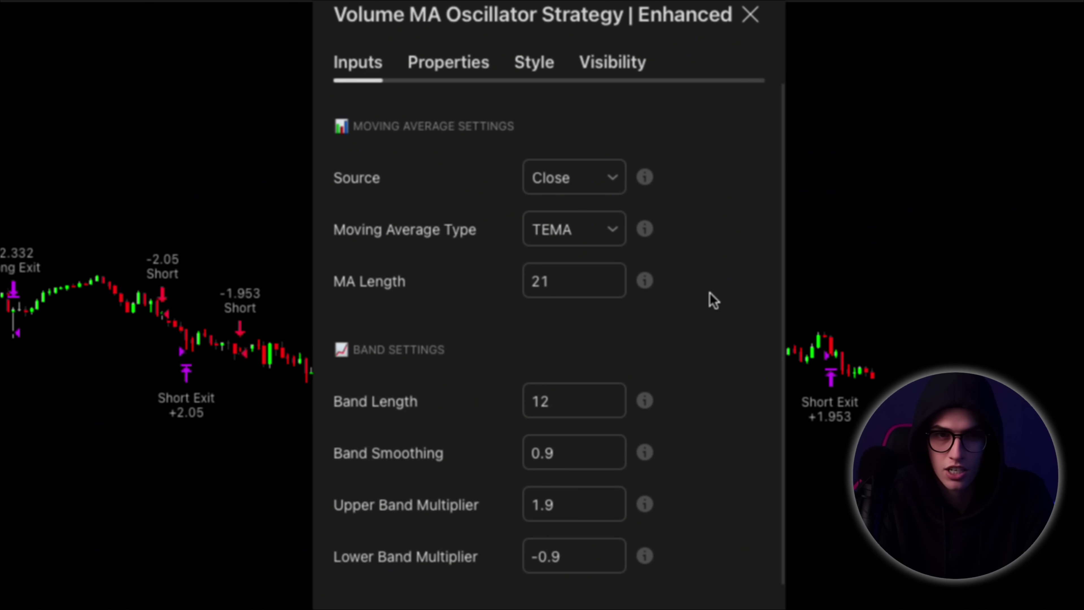
scroll(709, 292, down, 1)
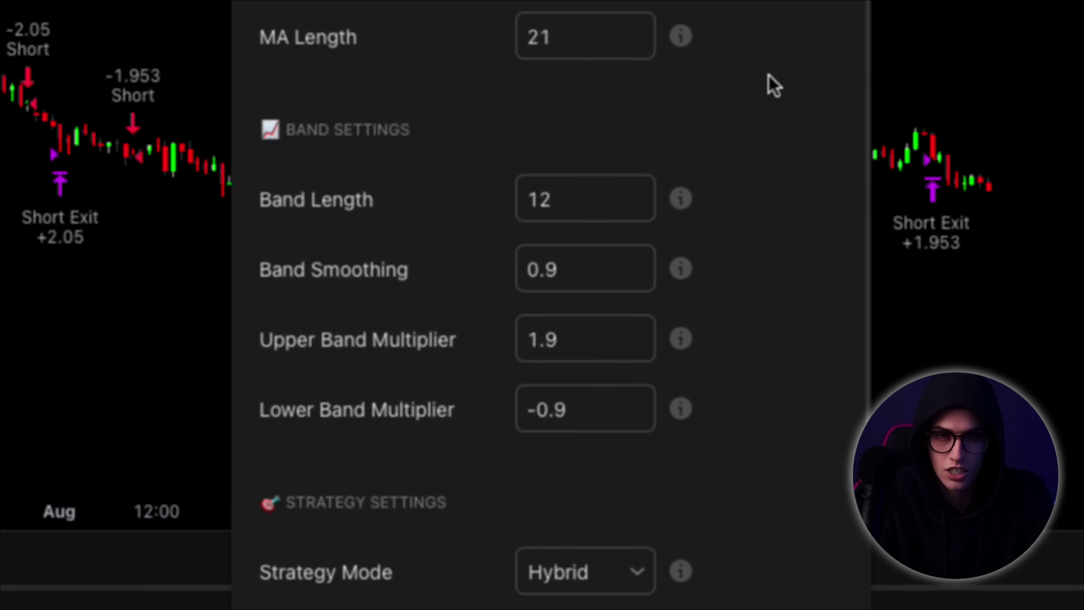
click(560, 201)
text(15)
click(726, 162)
scroll(731, 161, down, 1)
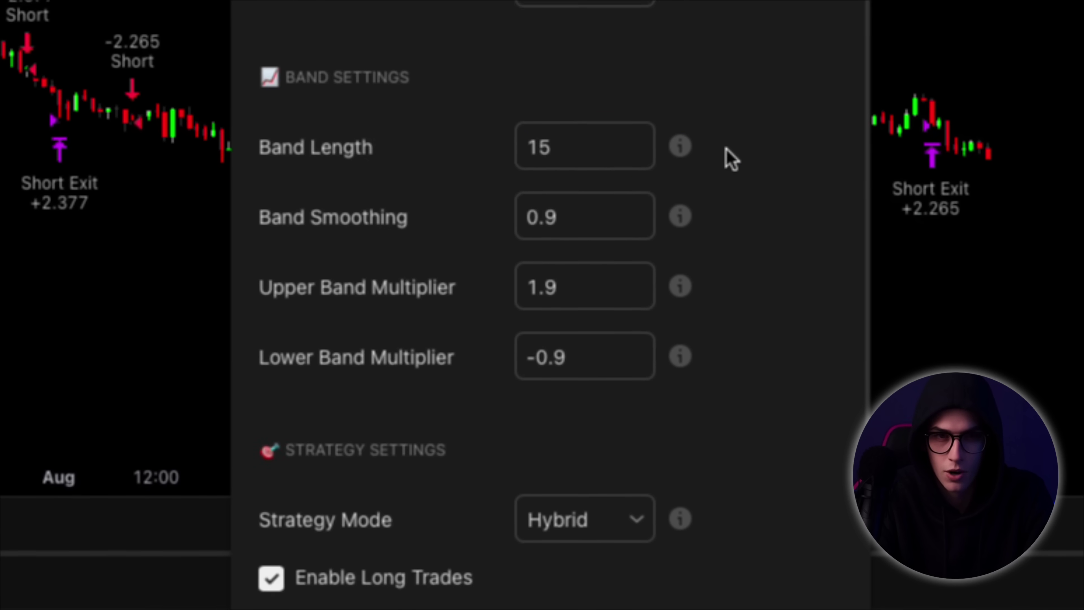
scroll(728, 158, down, 1)
click(564, 185)
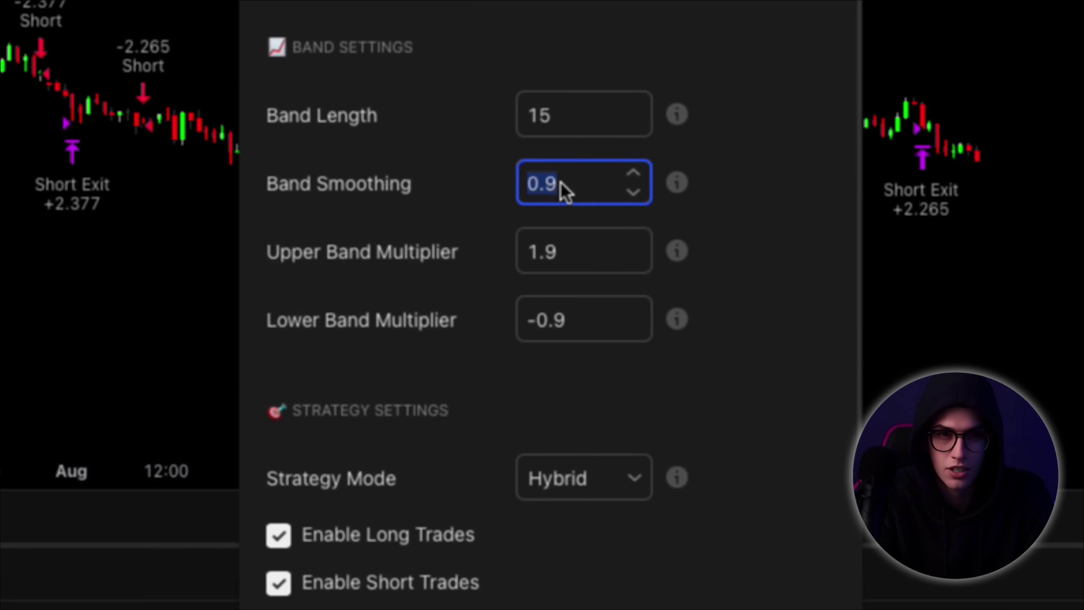
text(1)
click(797, 267)
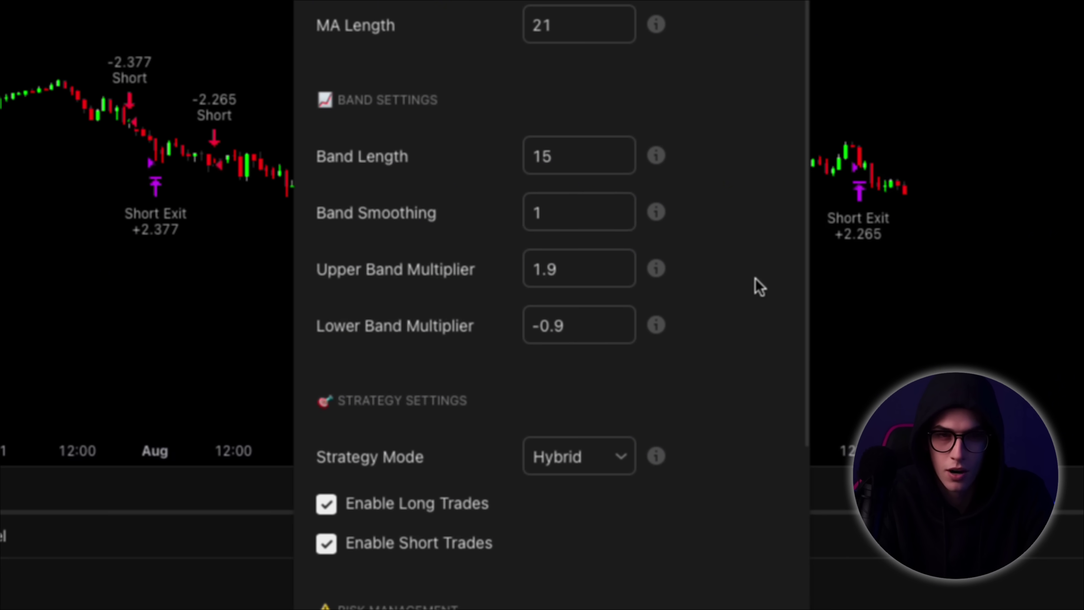
- Set the Upper and Lower Band Multipliers to 3 and -3
scroll(758, 286, down, 1)
click(581, 249)
text(3)
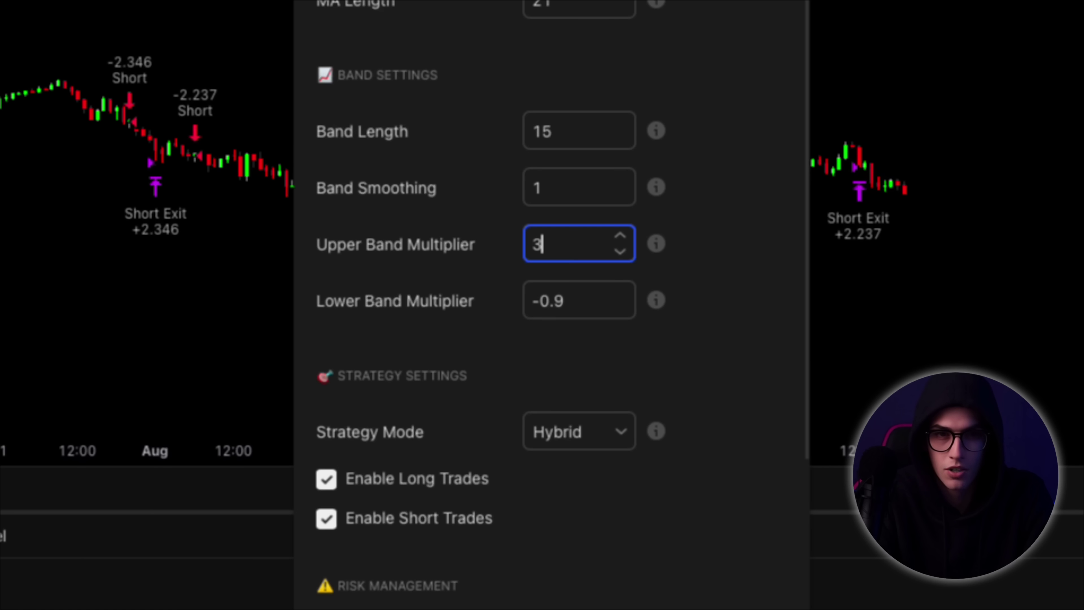
click(704, 269)
click(588, 310)
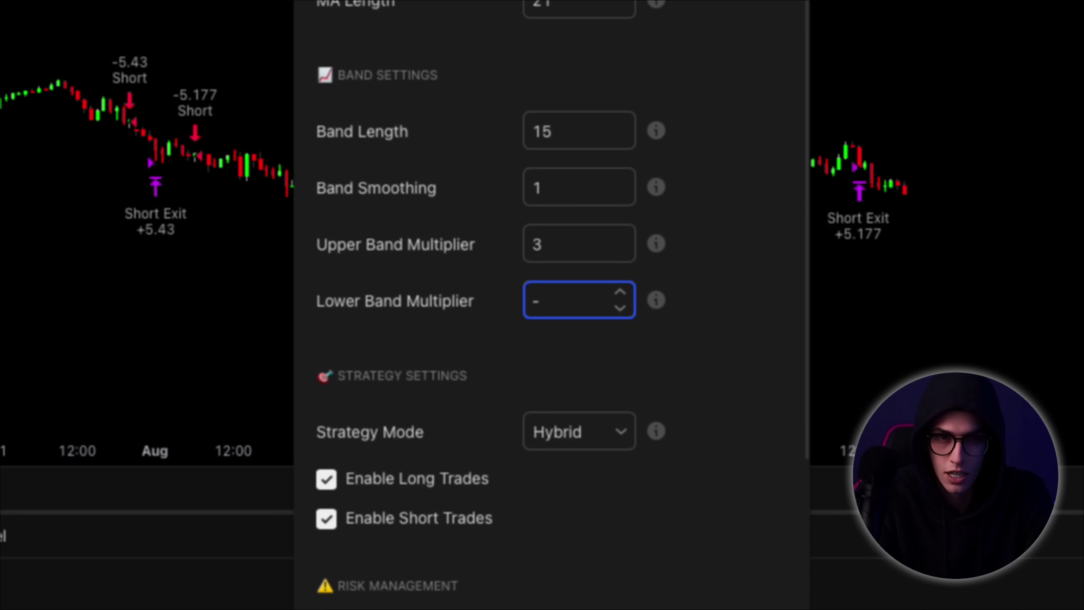
text(-3)
click(680, 326)
- Switch the Strategy Mode input to Trend
scroll(682, 327, down, 1)
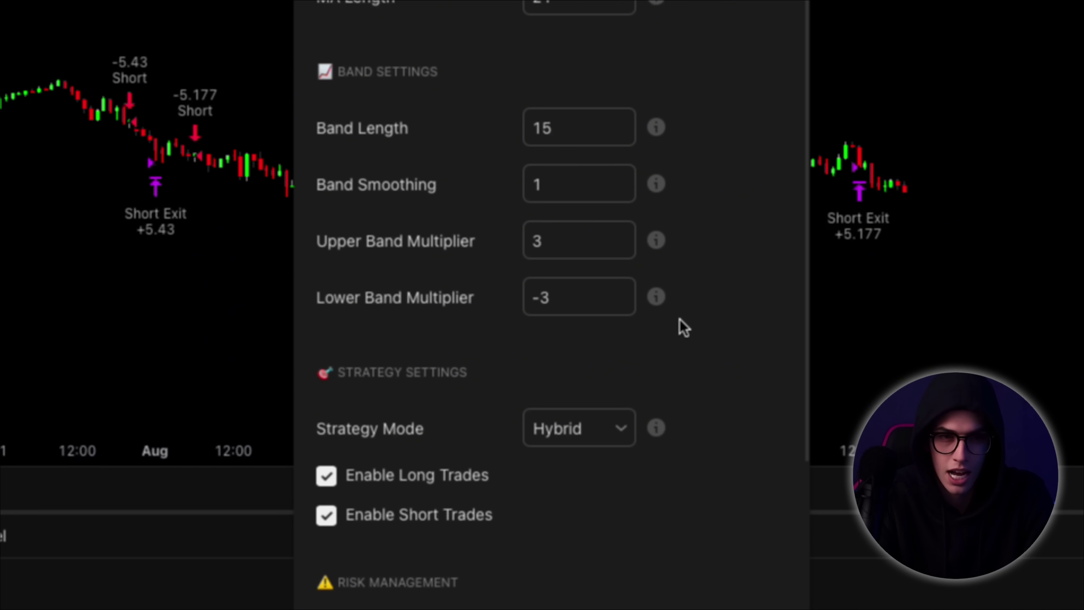
scroll(682, 327, down, 1)
scroll(683, 328, down, 3)
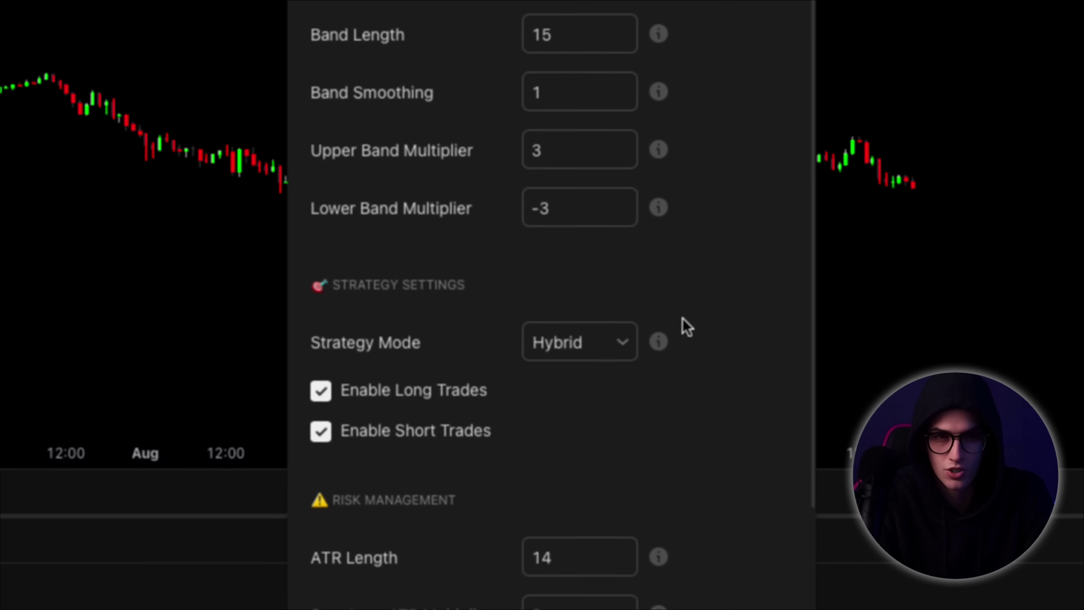
click(623, 340)
click(600, 395)
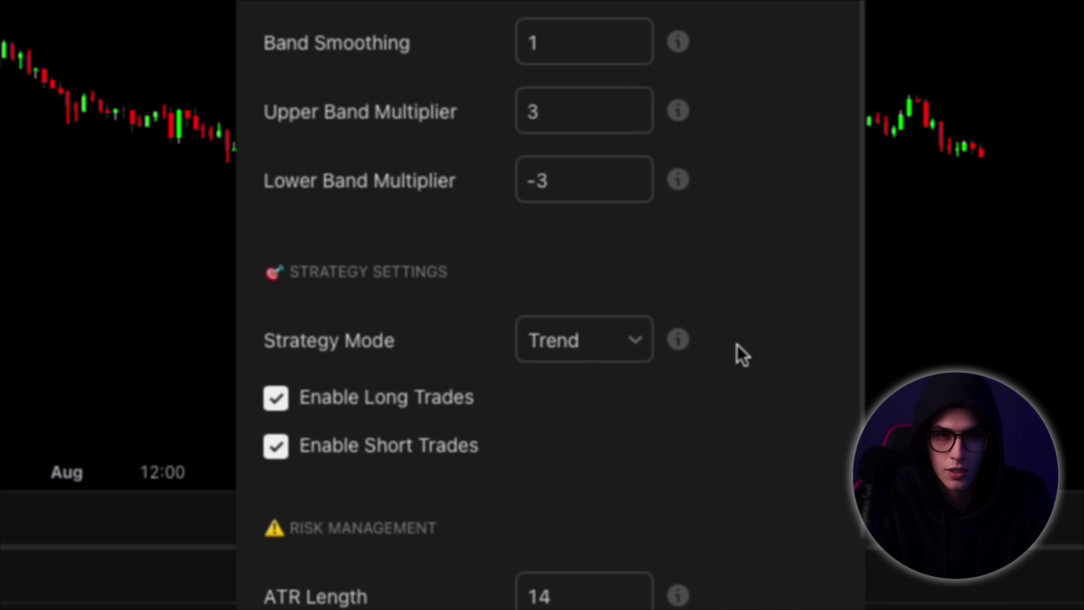
scroll(741, 354, down, 2)
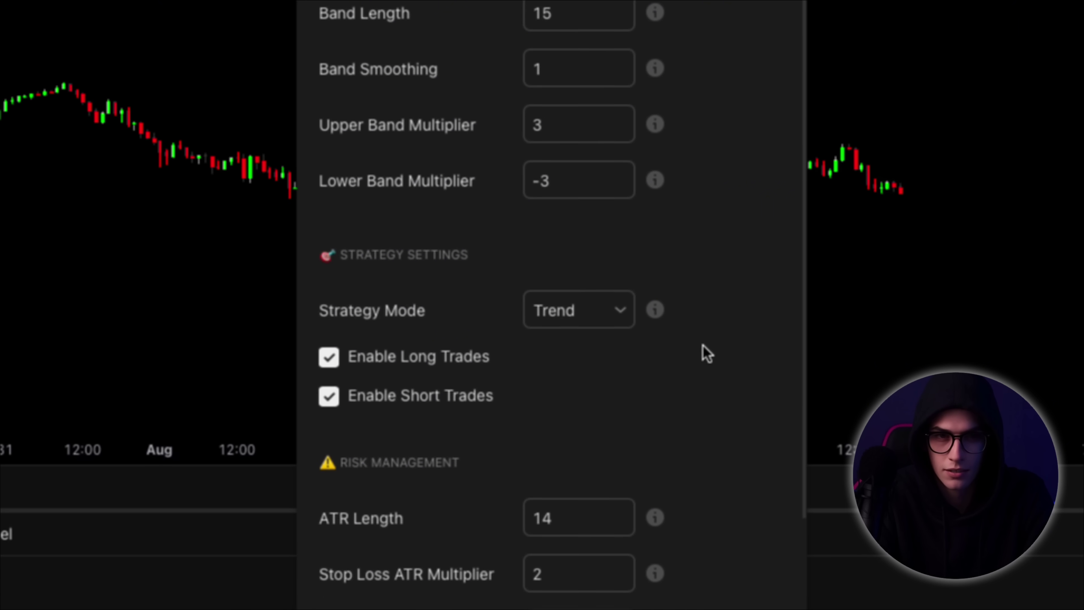
scroll(702, 345, down, 5)
scroll(703, 345, down, 8)
- Uncheck Enable Volume Filter and change Trend MA Length from 30 to 50
click(329, 333)
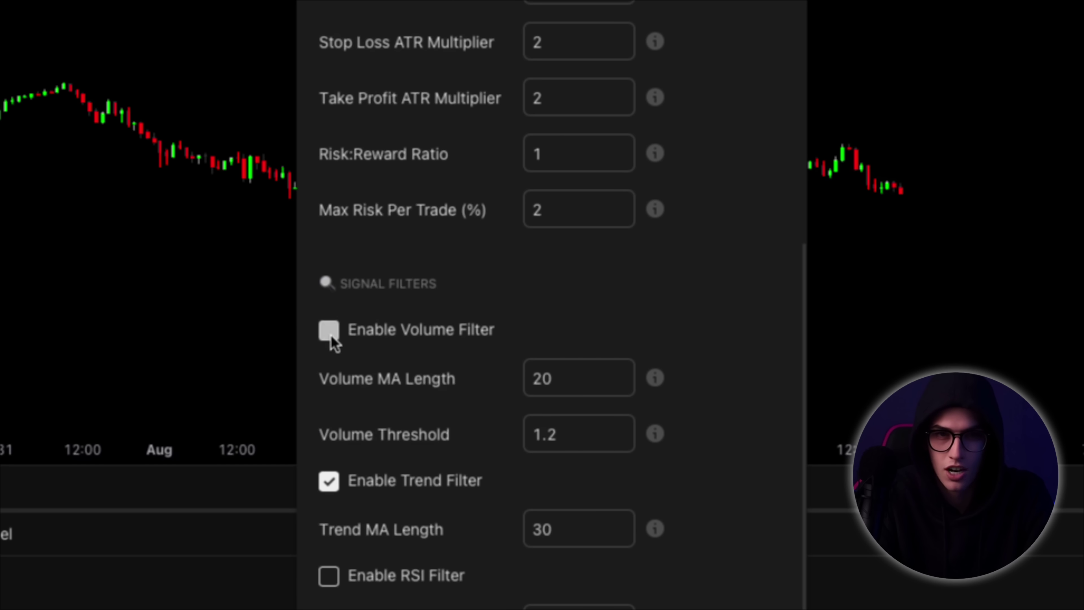
double_click(540, 529)
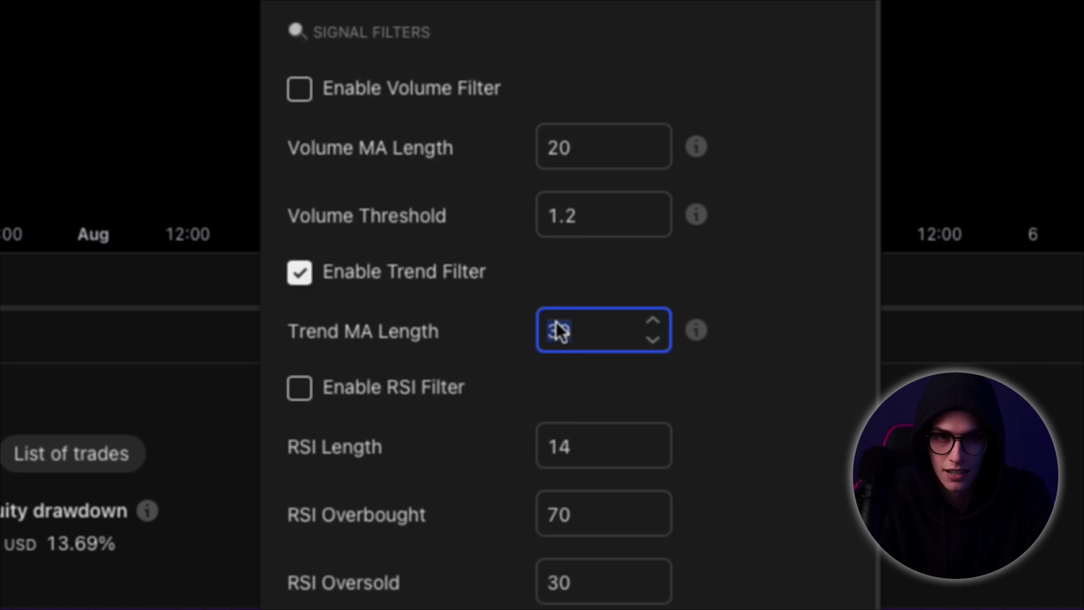
text(50)
click(699, 279)
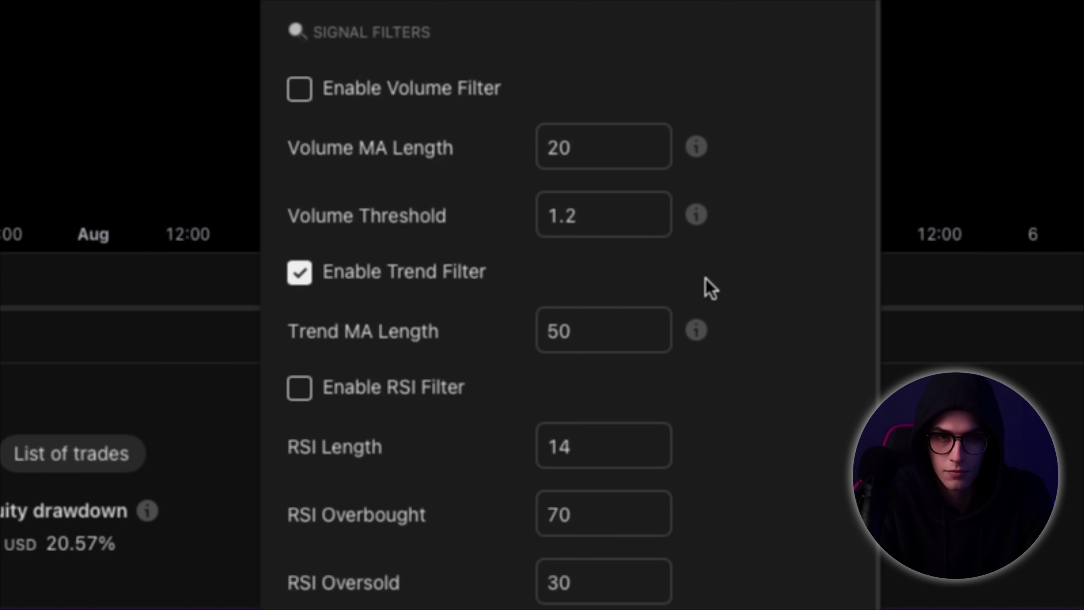
- Enable the ADX filter and close the strategy settings dialog
scroll(680, 250, down, 3)
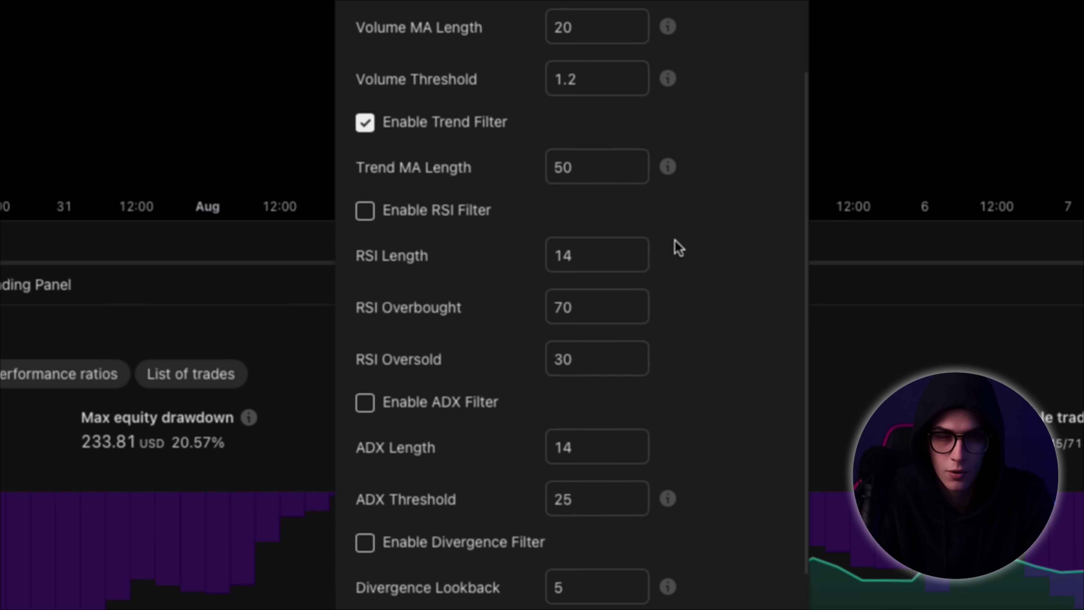
scroll(674, 239, down, 1)
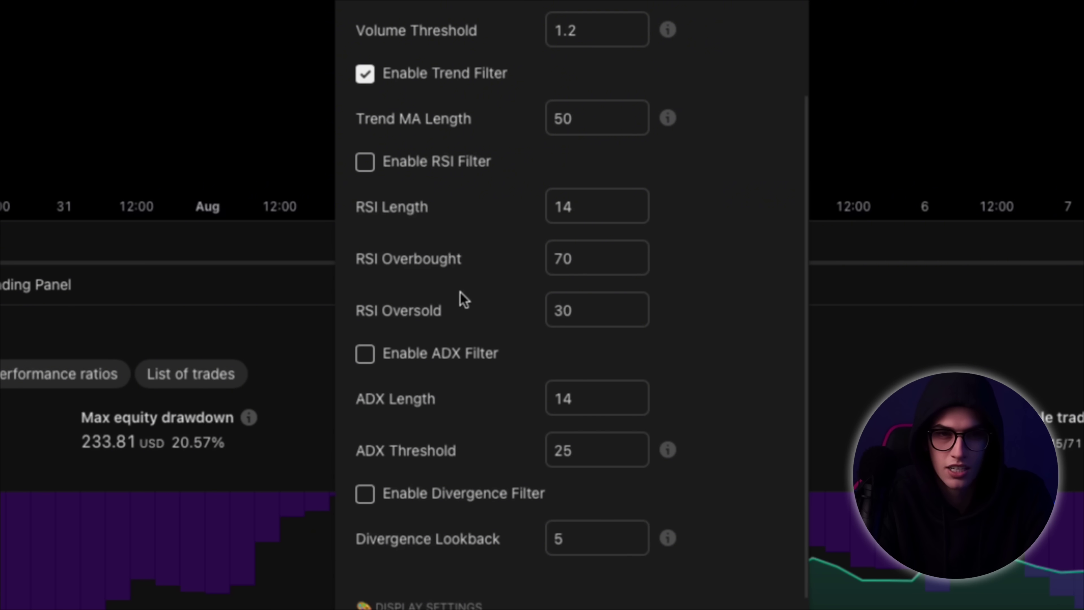
click(365, 354)
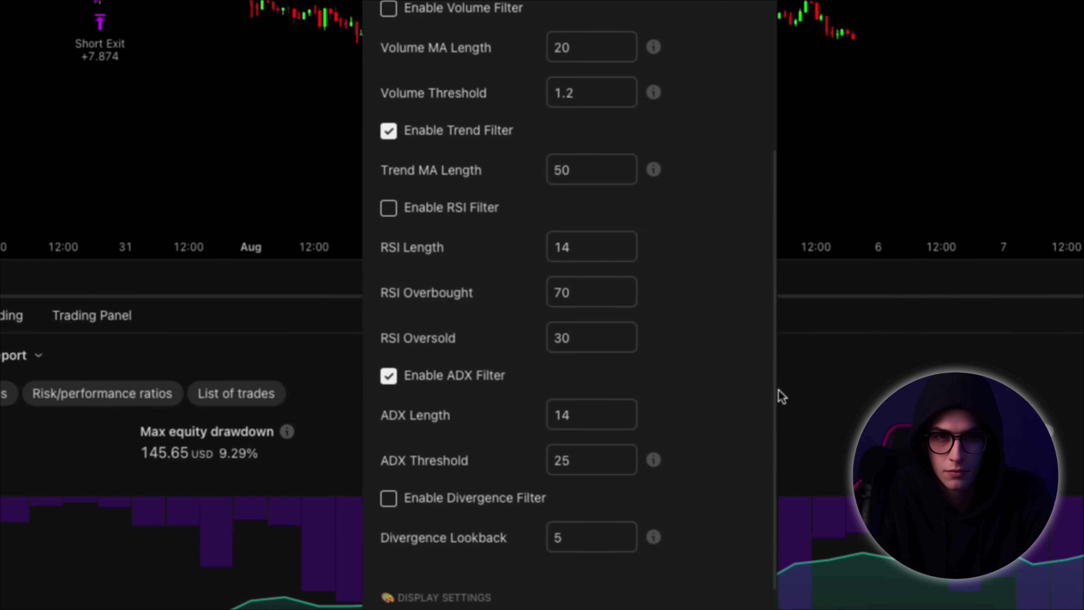
key(Escape)
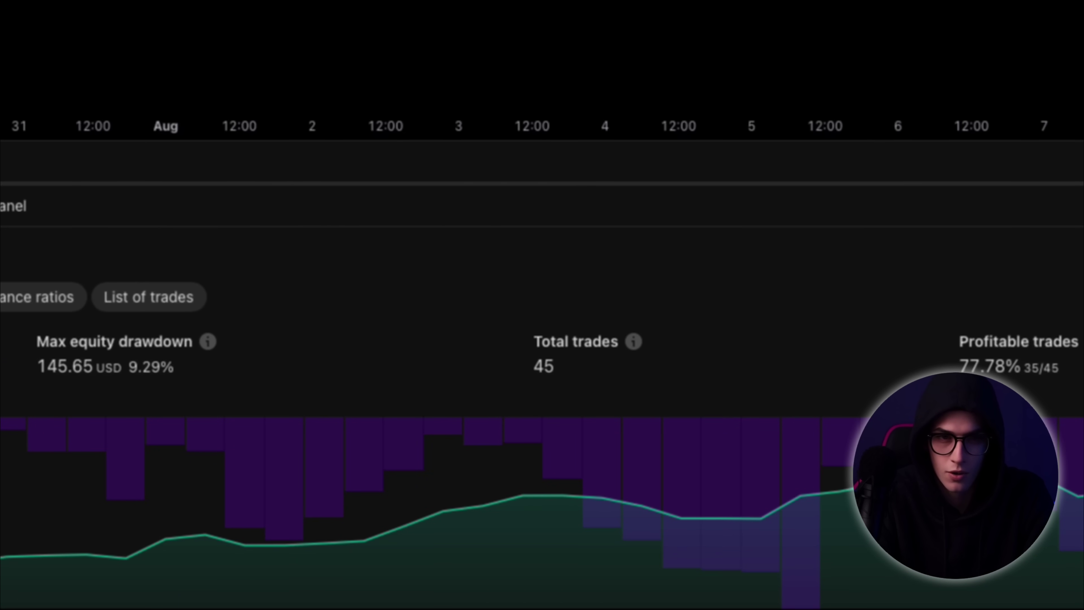
click(542, 344)
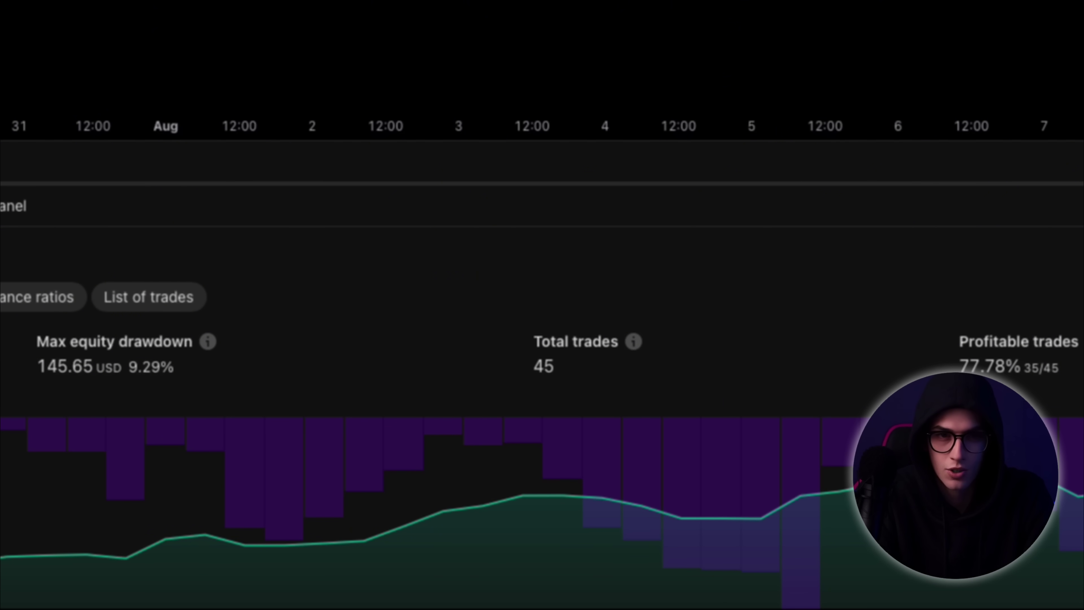
click(137, 362)
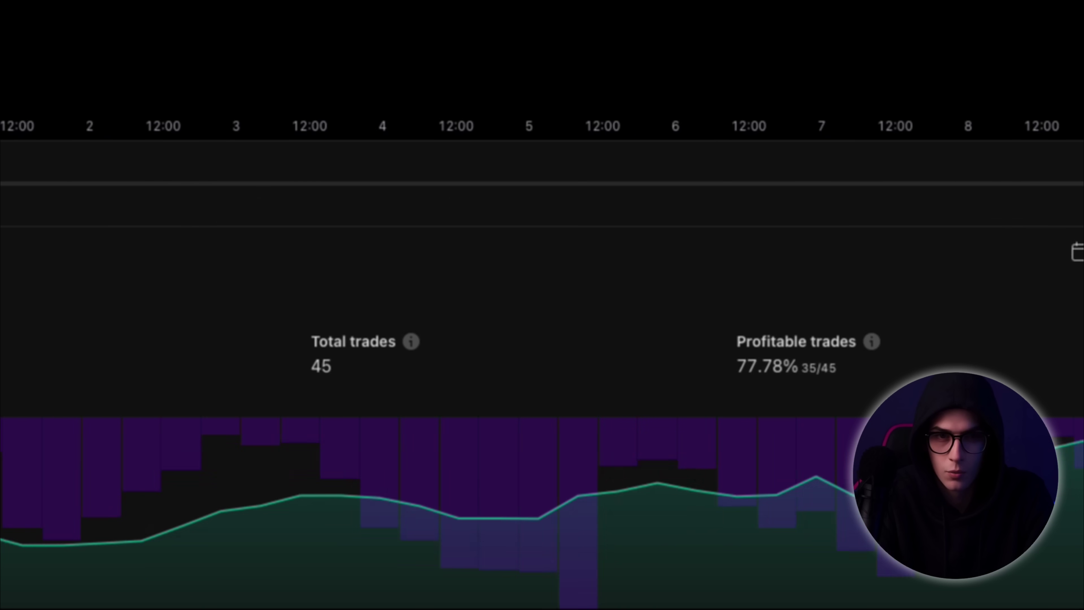
click(758, 344)
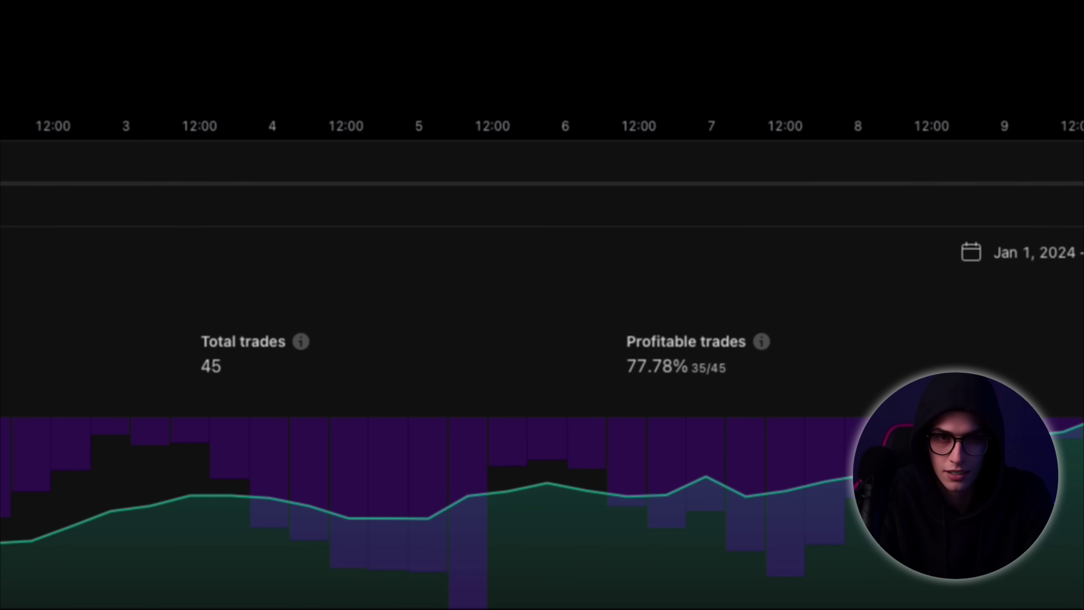